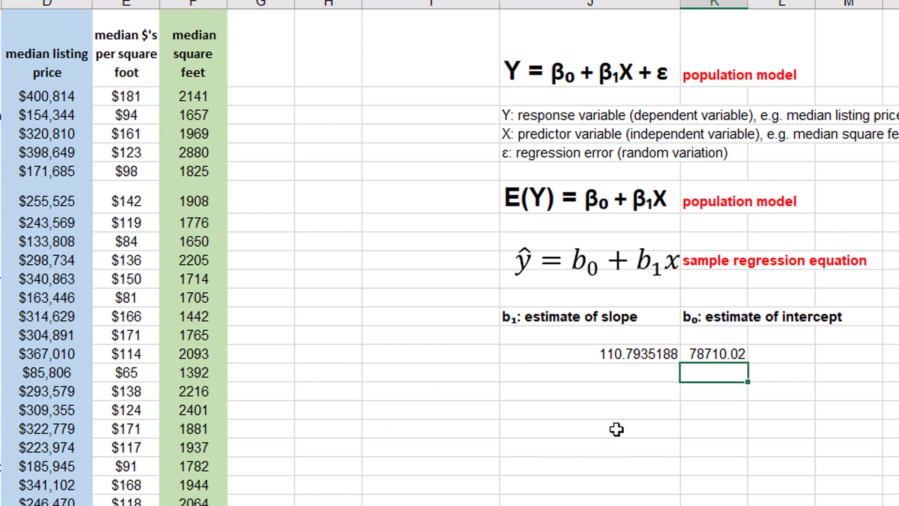
Enter the header 'predicted median listing price' at the top of column G
{"action": "left_click", "coordinate": [554, 372]}
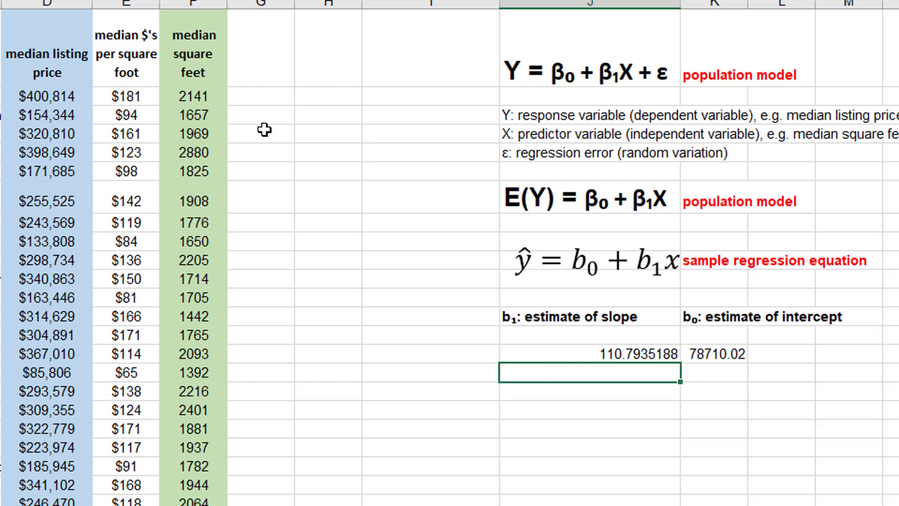
{"action": "left_click", "coordinate": [258, 95]}
{"action": "key", "text": "Up"}
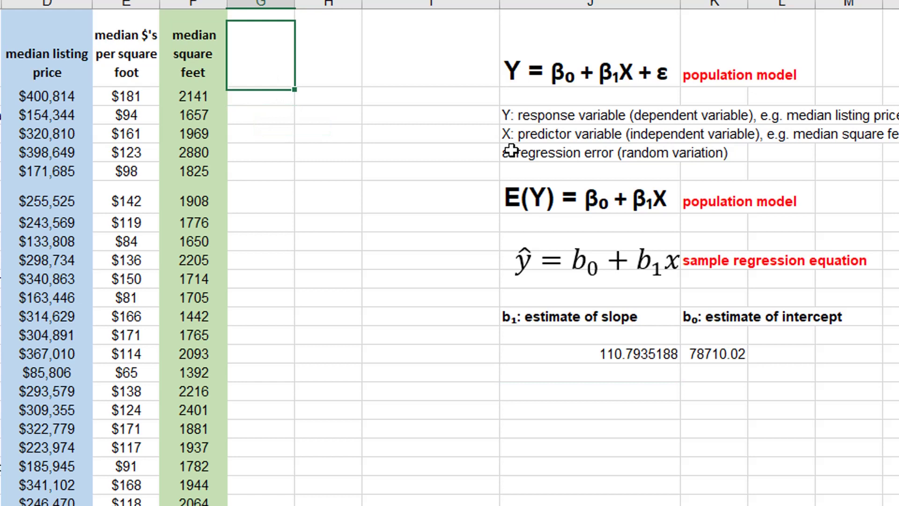
{"action": "type", "text": "predicte"}
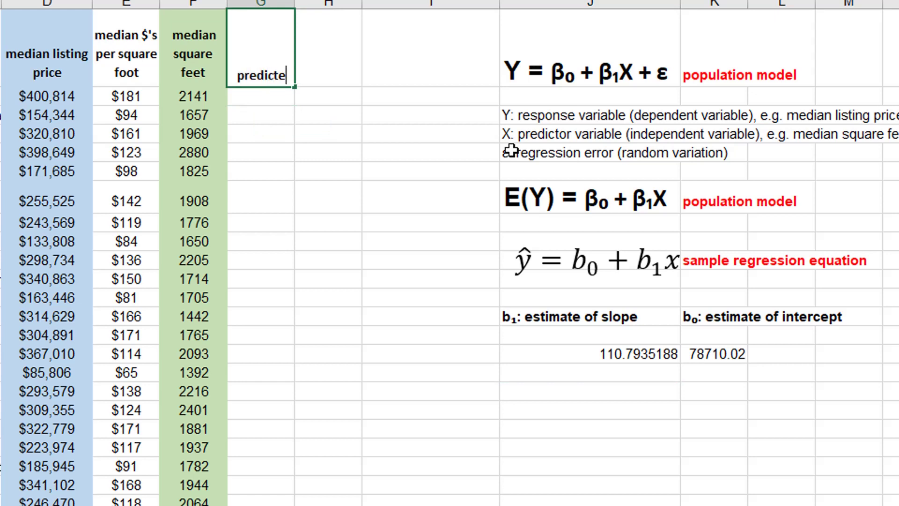
{"action": "type", "text": "d median li"}
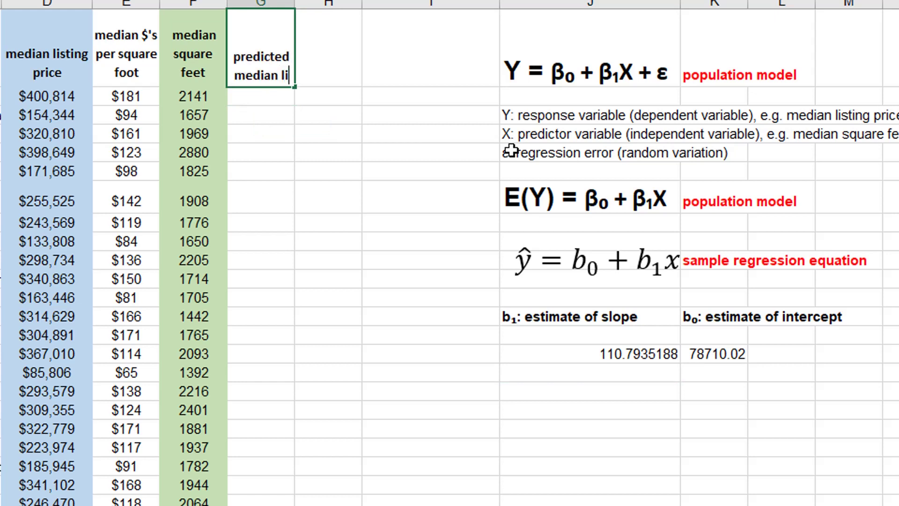
{"action": "type", "text": "sting price"}
{"action": "key", "text": "Return"}
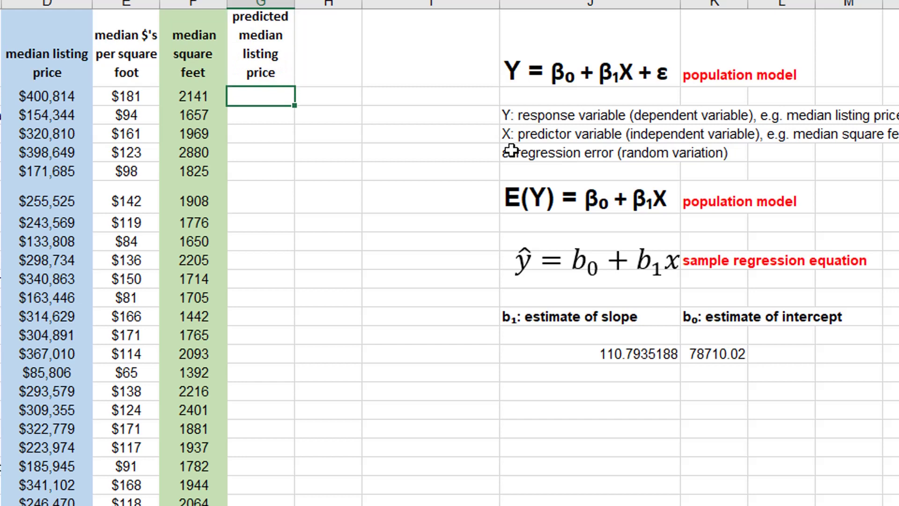
Enter =K$15+J$15*F2 in G2 and fill it down column G, starting at $315,933
{"action": "type", "text": "="}
{"action": "left_click", "coordinate": [711, 353]}
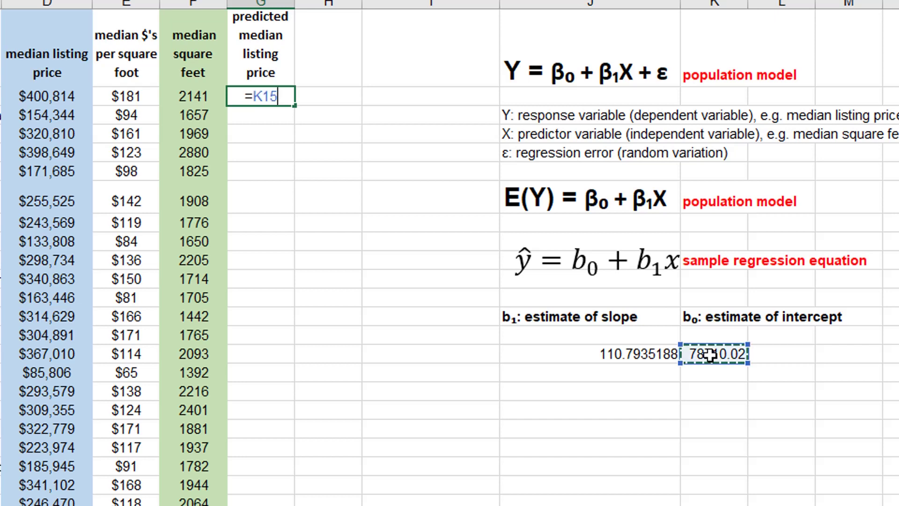
{"action": "type", "text": "+"}
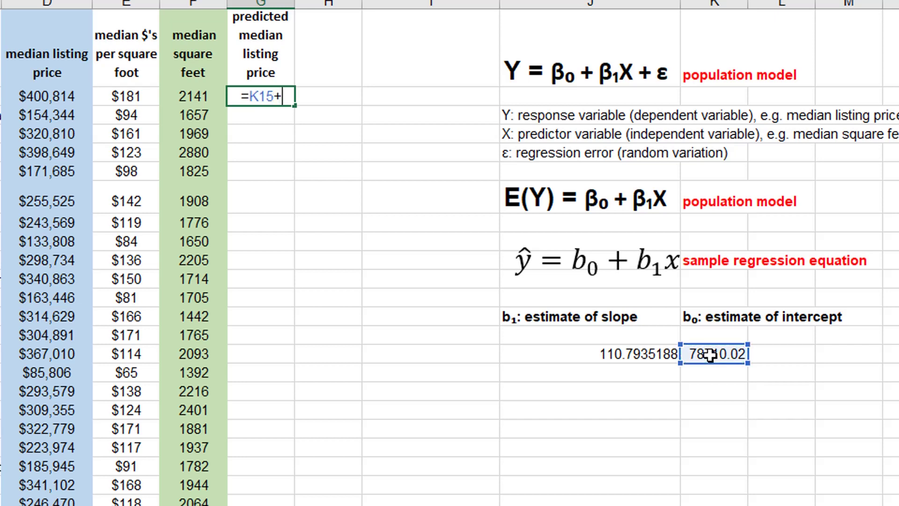
{"action": "left_click", "coordinate": [608, 353]}
{"action": "type", "text": "*"}
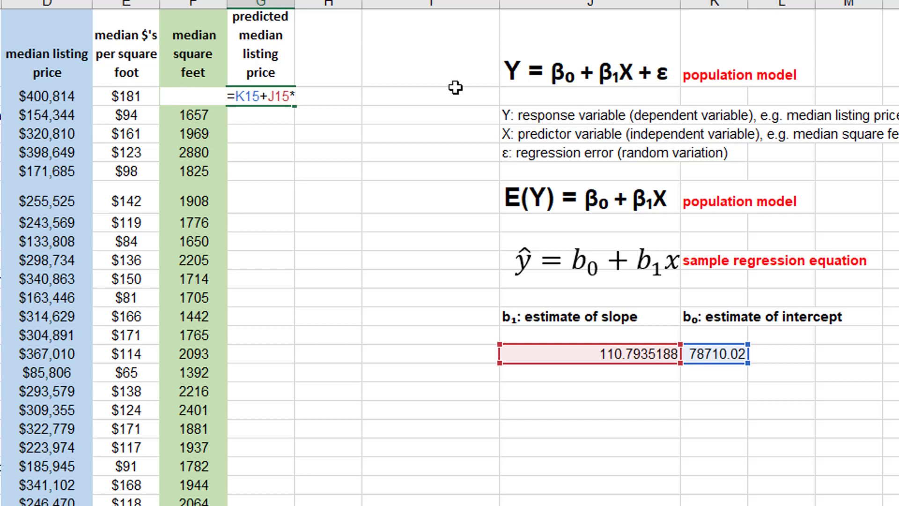
{"action": "type", "text": "F"}
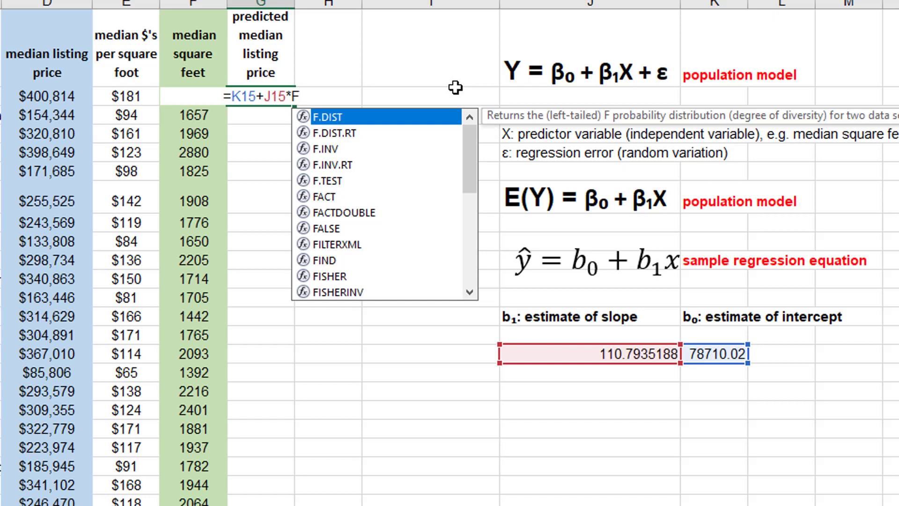
{"action": "type", "text": "2"}
{"action": "key", "text": "Left"}
{"action": "key", "text": "Left"}
{"action": "key", "text": "Left"}
{"action": "key", "text": "Left"}
{"action": "key", "text": "Left"}
{"action": "key", "text": "Left"}
{"action": "key", "text": "Left"}
{"action": "key", "text": "Left"}
{"action": "key", "text": "Left"}
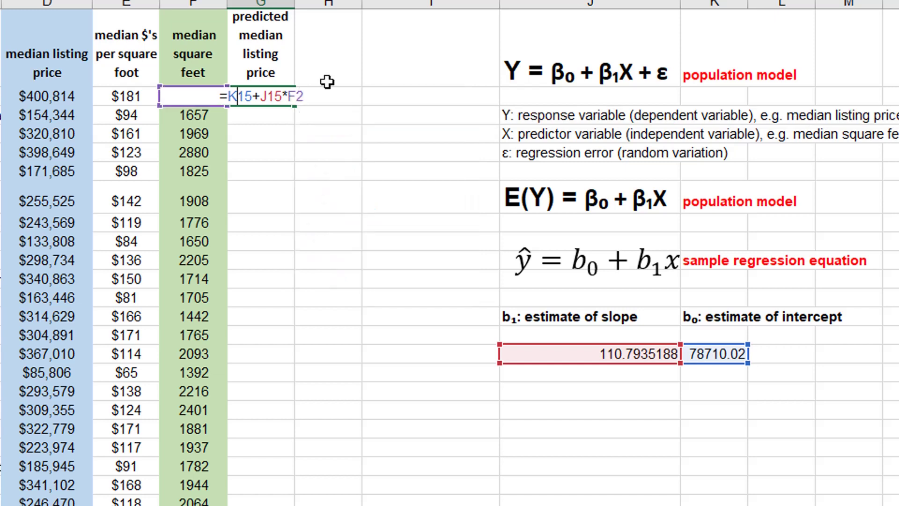
{"action": "type", "text": "$"}
{"action": "key", "text": "Right"}
{"action": "key", "text": "Right"}
{"action": "key", "text": "Right"}
{"action": "key", "text": "Right"}
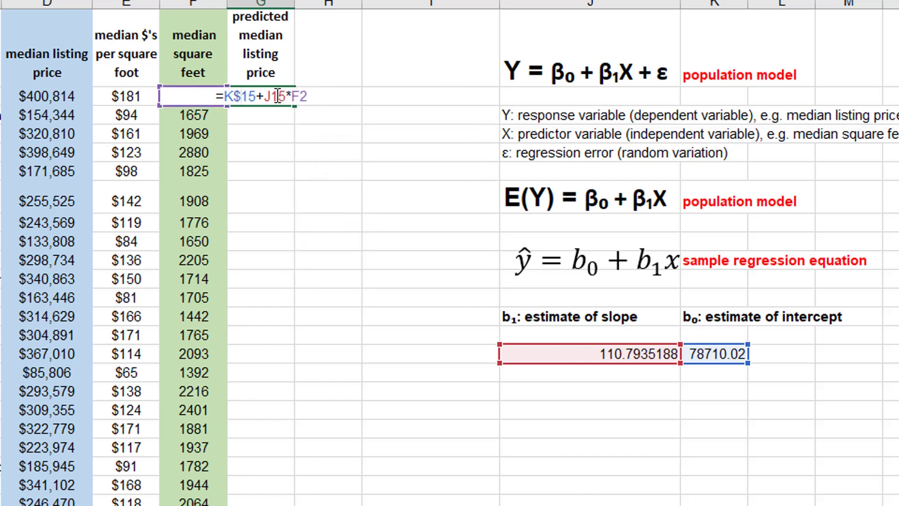
{"action": "type", "text": "$"}
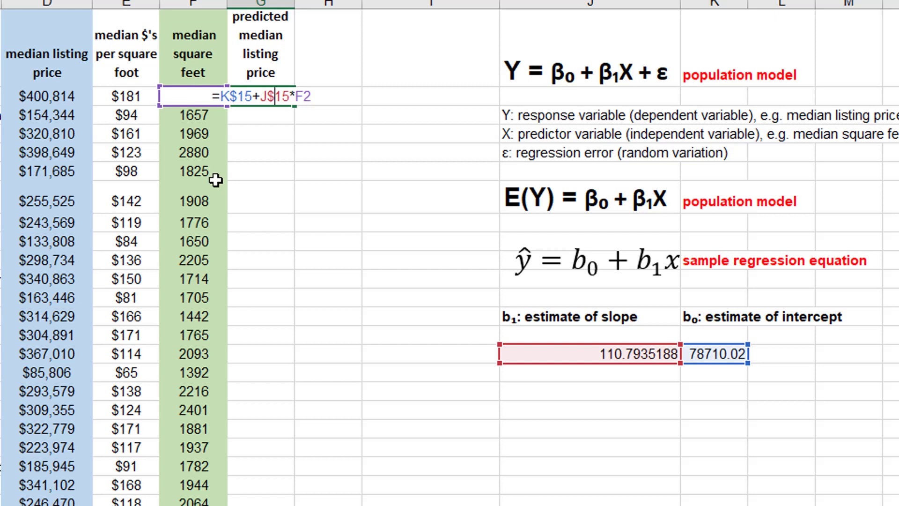
{"action": "key", "text": "Return"}
{"action": "left_click", "coordinate": [287, 97]}
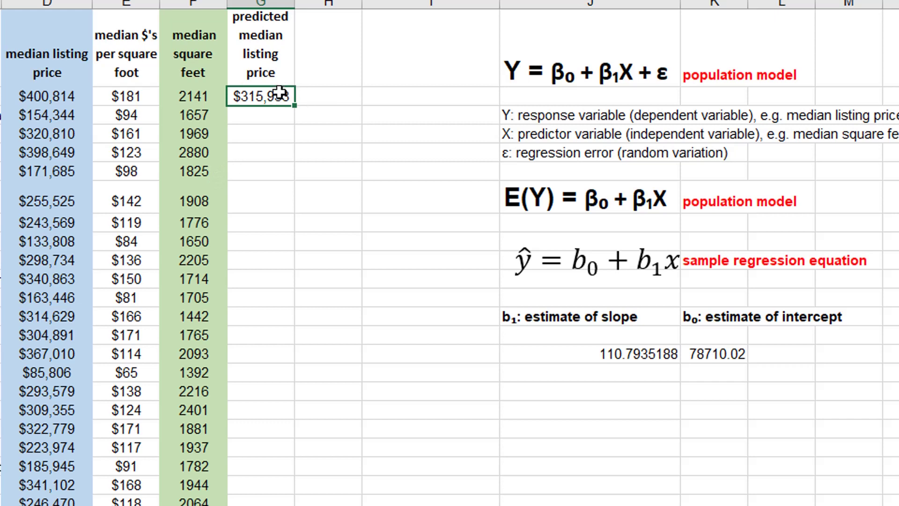
{"action": "left_click_drag", "start_coordinate": [294, 107], "coordinate": [265, 505]}
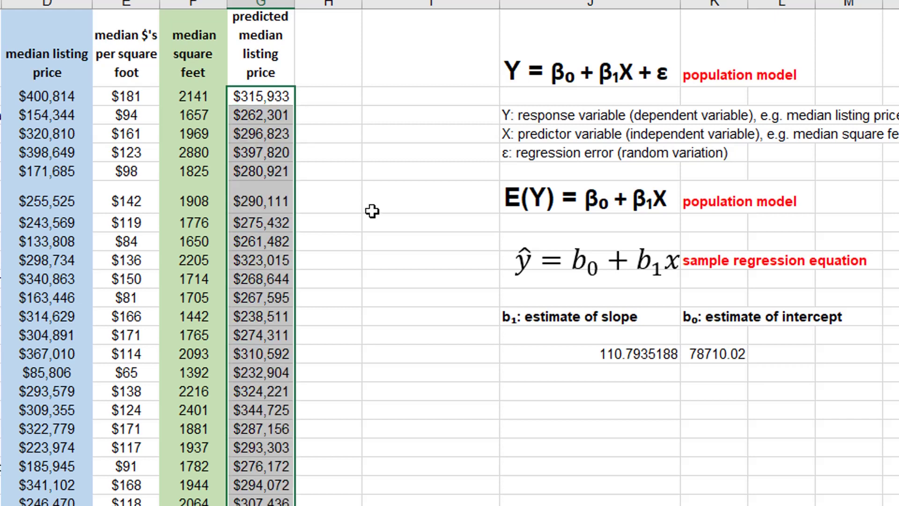
Enter the header 'error (residual)' at the top of column H
{"action": "left_click", "coordinate": [312, 96]}
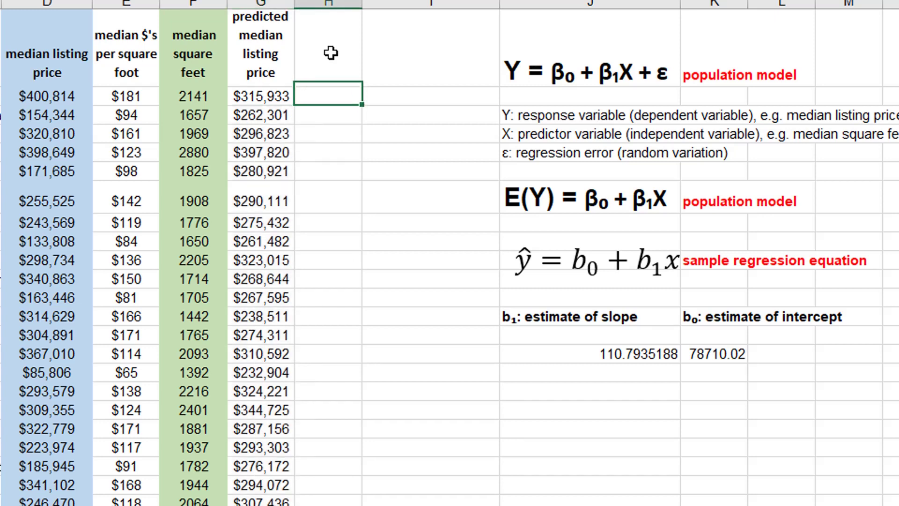
{"action": "left_click", "coordinate": [331, 53]}
{"action": "type", "text": "error"}
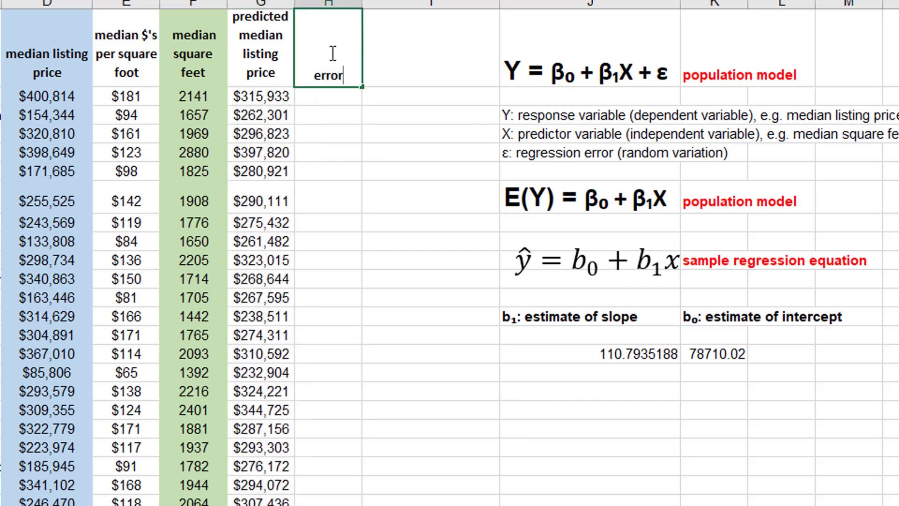
{"action": "type", "text": " (residual)"}
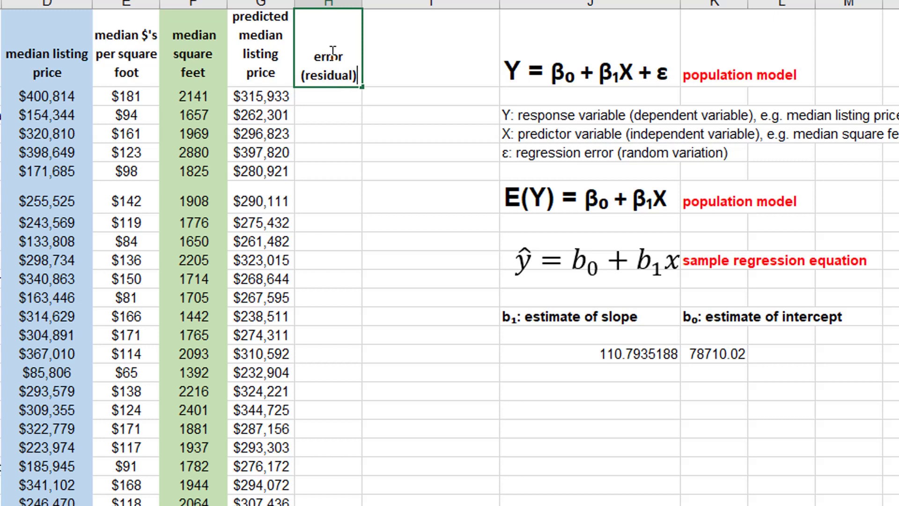
{"action": "key", "text": "Return"}
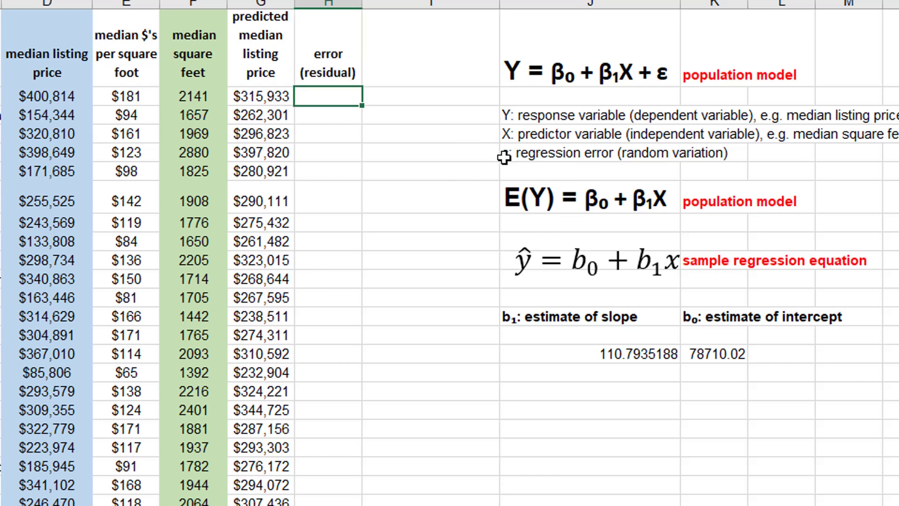
Enter =D2-G2 in H2 and fill it down column H, starting at $84,881
{"action": "type", "text": "="}
{"action": "key", "text": "Left"}
{"action": "key", "text": "Left"}
{"action": "key", "text": "Left"}
{"action": "key", "text": "Left"}
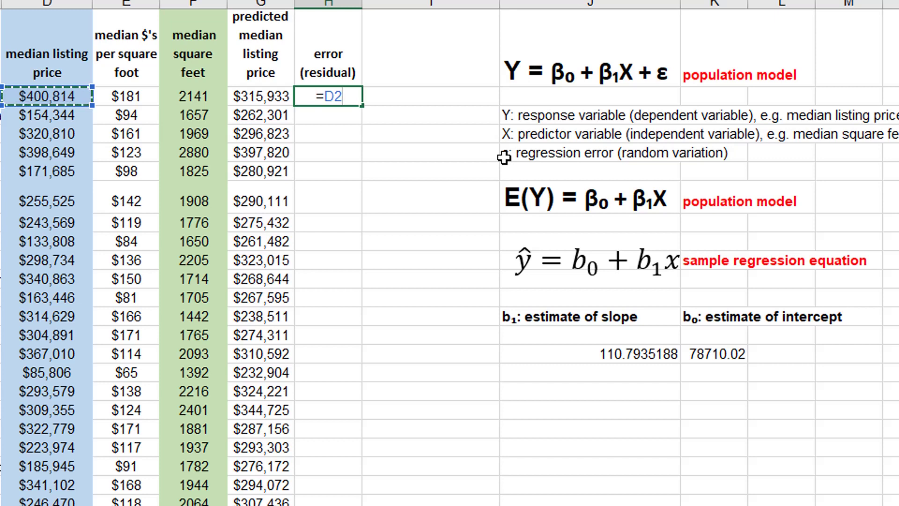
{"action": "type", "text": "-"}
{"action": "key", "text": "Left"}
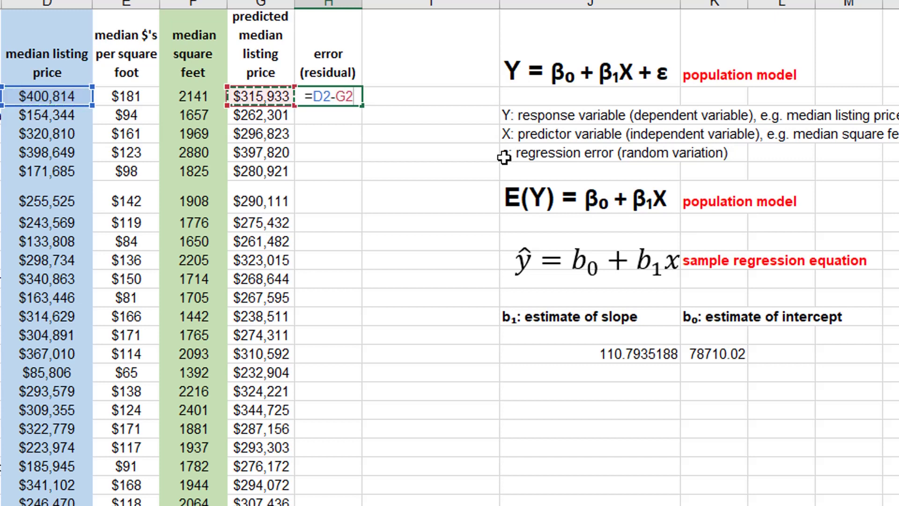
{"action": "key", "text": "Return"}
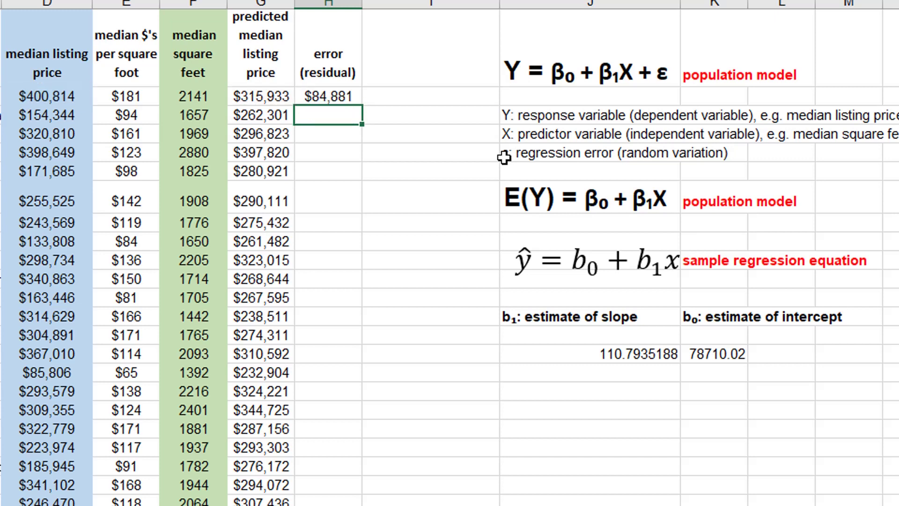
{"action": "left_click", "coordinate": [340, 94]}
{"action": "left_click_drag", "start_coordinate": [362, 106], "coordinate": [389, 504]}
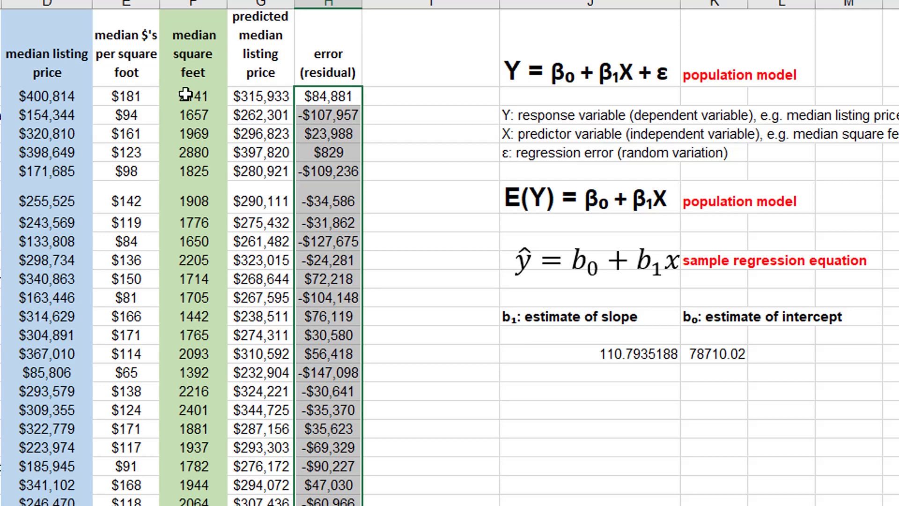
Insert a plain scatter chart of the column F square-feet values against the column H residuals
{"action": "left_click_drag", "start_coordinate": [186, 95], "coordinate": [183, 503]}
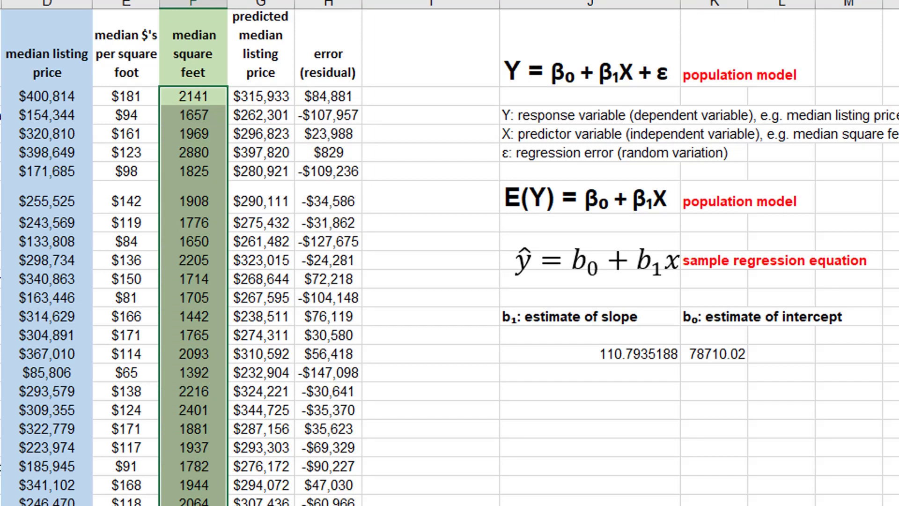
{"action": "left_click_drag", "start_coordinate": [328, 503], "coordinate": [318, 96]}
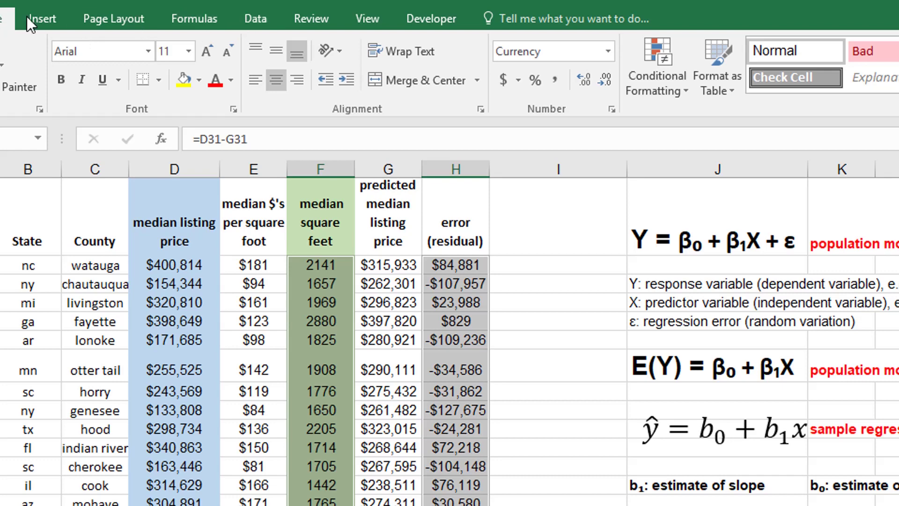
{"action": "left_click", "coordinate": [46, 18]}
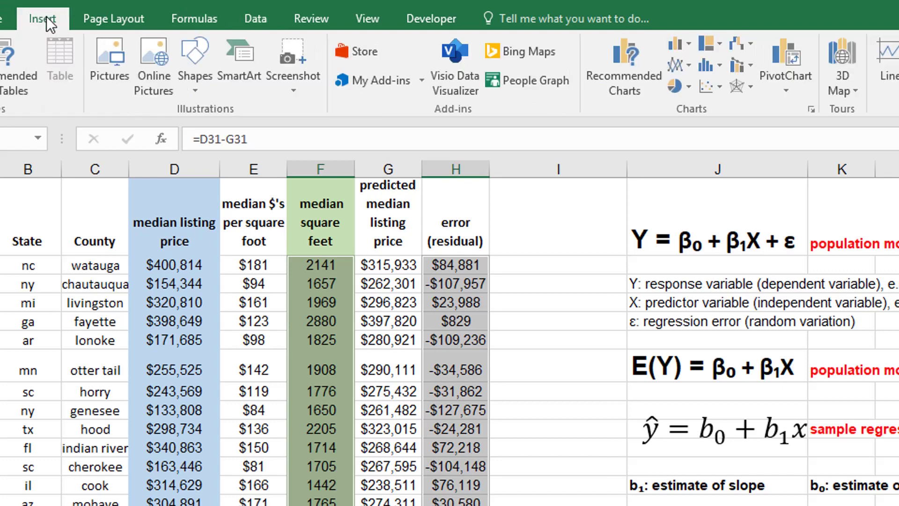
{"action": "left_click", "coordinate": [718, 86]}
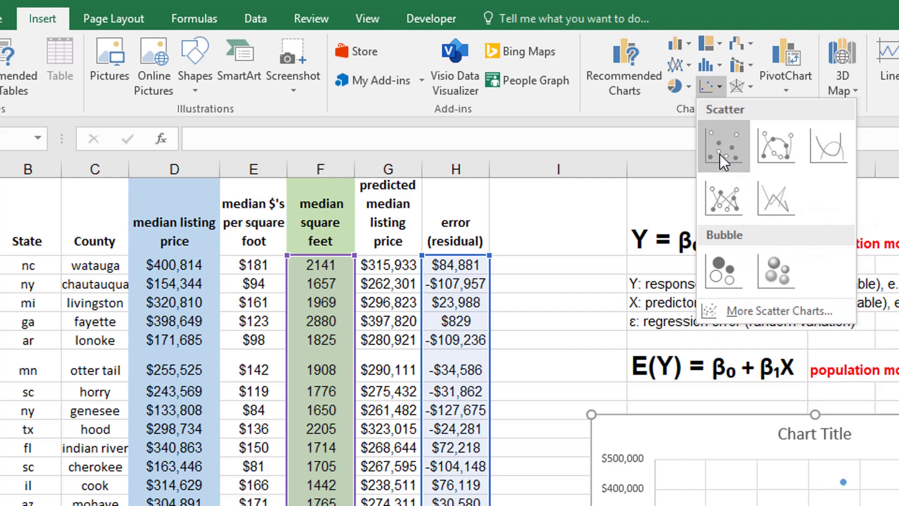
{"action": "left_click", "coordinate": [721, 153]}
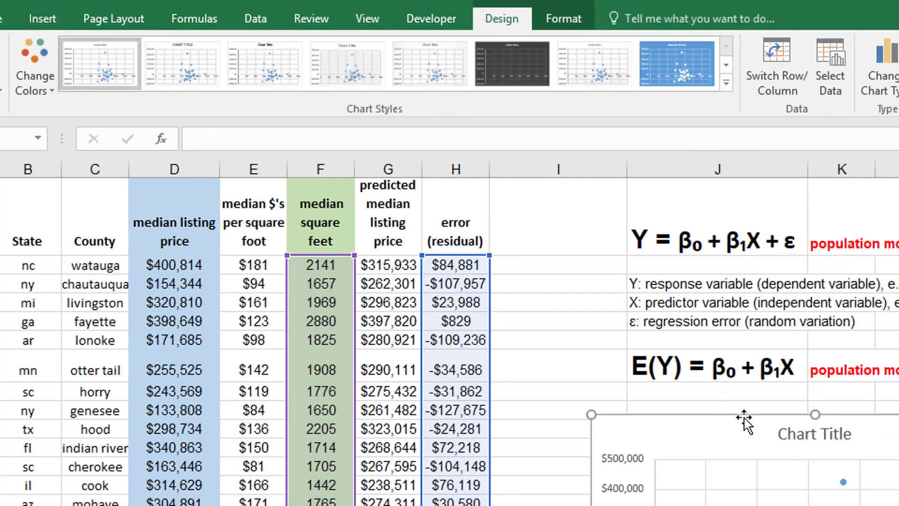
Move the chart below the slope and intercept estimates and title it 'Residual Plot'
{"action": "left_click_drag", "start_coordinate": [744, 418], "coordinate": [754, 505]}
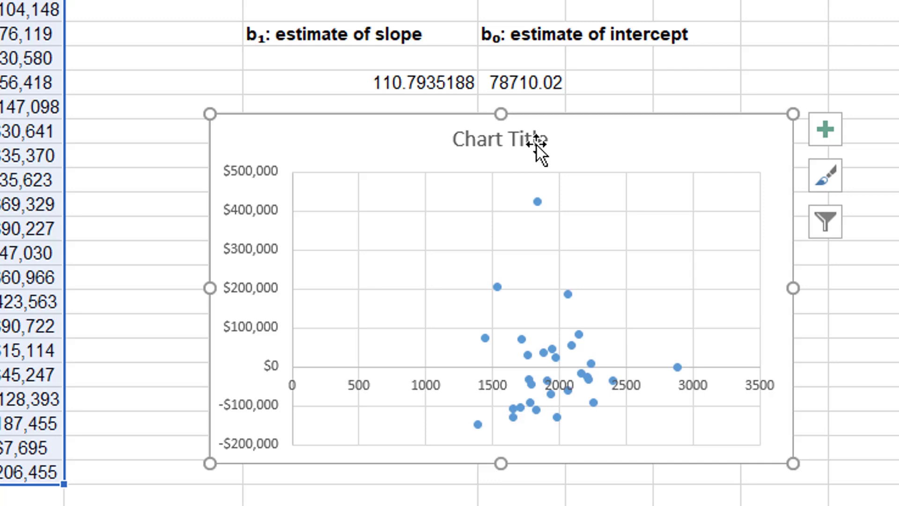
{"action": "left_click", "coordinate": [536, 145]}
{"action": "double_click", "coordinate": [518, 141]}
{"action": "type", "text": "Residual Plot"}
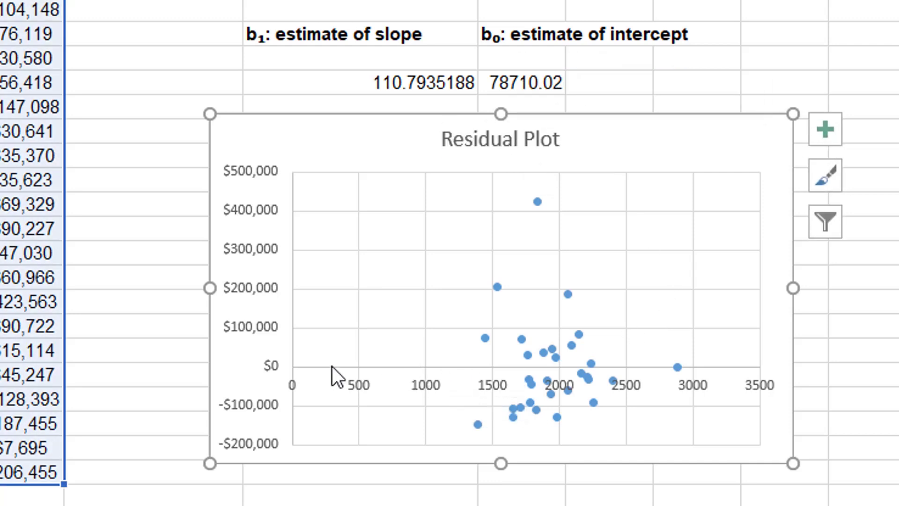
Set the horizontal axis bounds to minimum 1250 and maximum 3000
{"action": "left_click", "coordinate": [363, 369]}
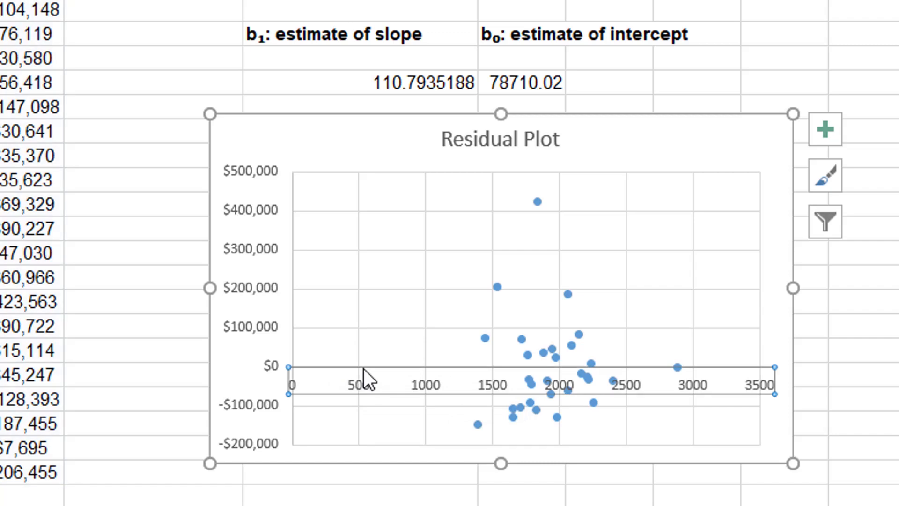
{"action": "right_click", "coordinate": [364, 368]}
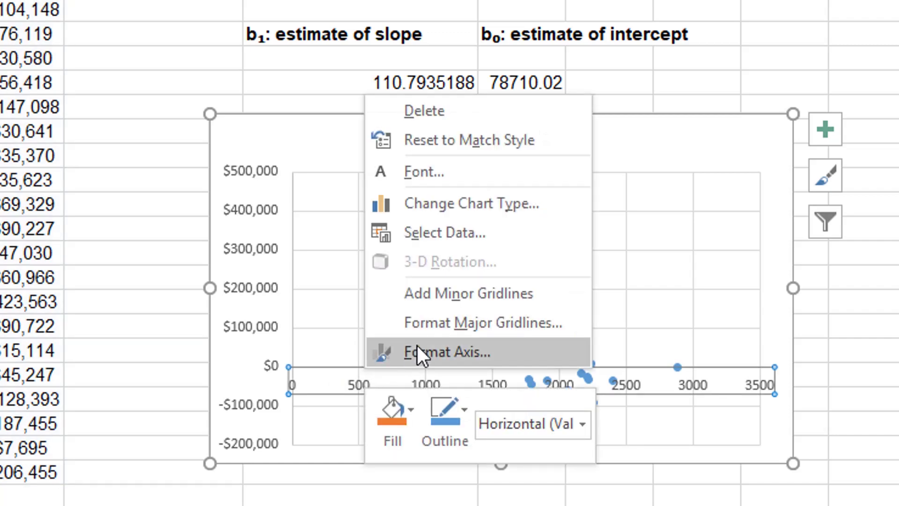
{"action": "left_click", "coordinate": [419, 350]}
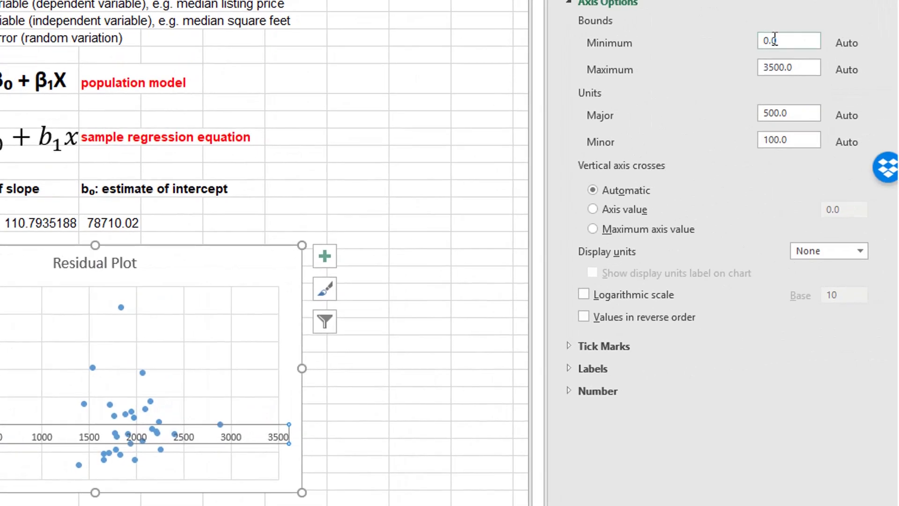
{"action": "left_click_drag", "start_coordinate": [788, 39], "coordinate": [760, 39]}
{"action": "key", "text": "BackSpace"}
{"action": "type", "text": "1250"}
{"action": "double_click", "coordinate": [792, 67]}
{"action": "type", "text": "3050"}
{"action": "key", "text": "Return"}
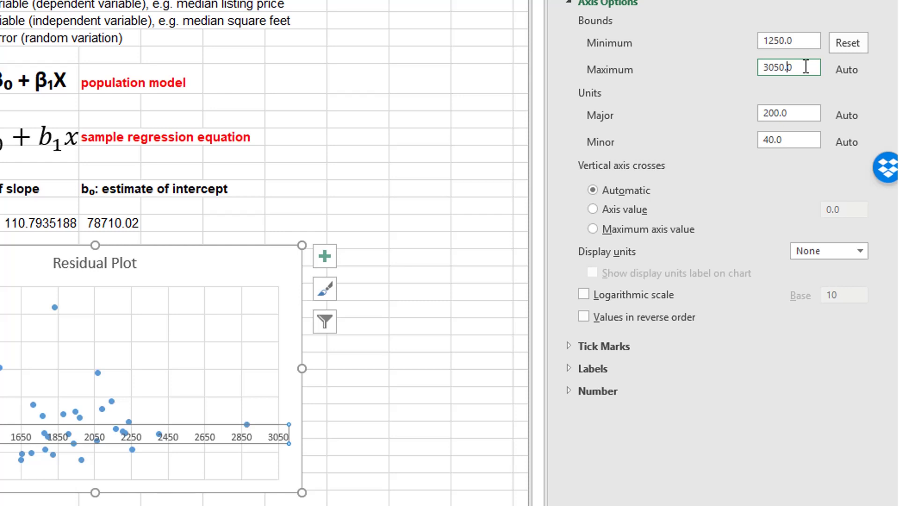
{"action": "double_click", "coordinate": [791, 67]}
{"action": "type", "text": "3000"}
{"action": "key", "text": "Return"}
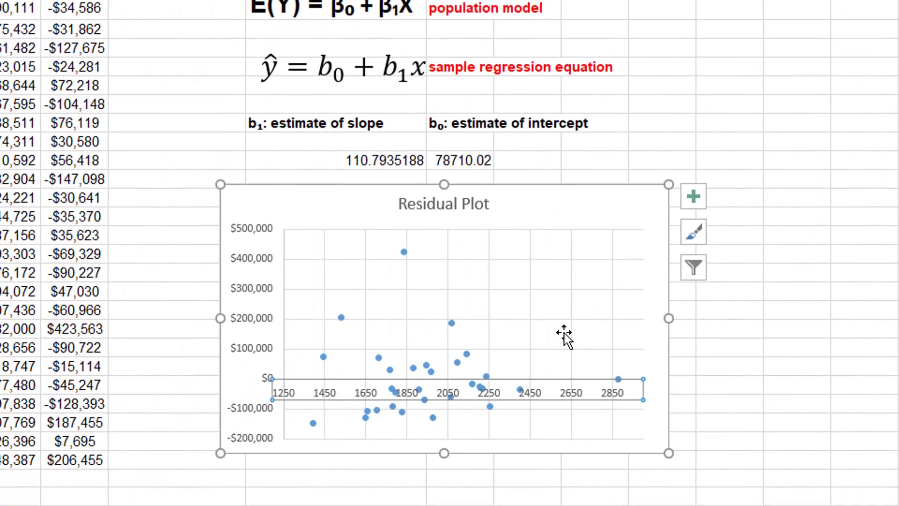
Format the vertical axis so the horizontal axis crosses at the value -200000
{"action": "left_click", "coordinate": [255, 286]}
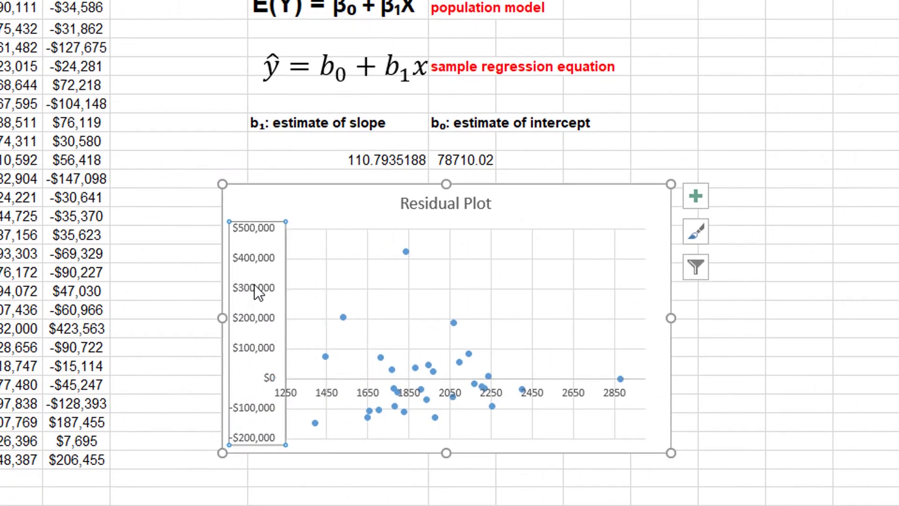
{"action": "right_click", "coordinate": [254, 285]}
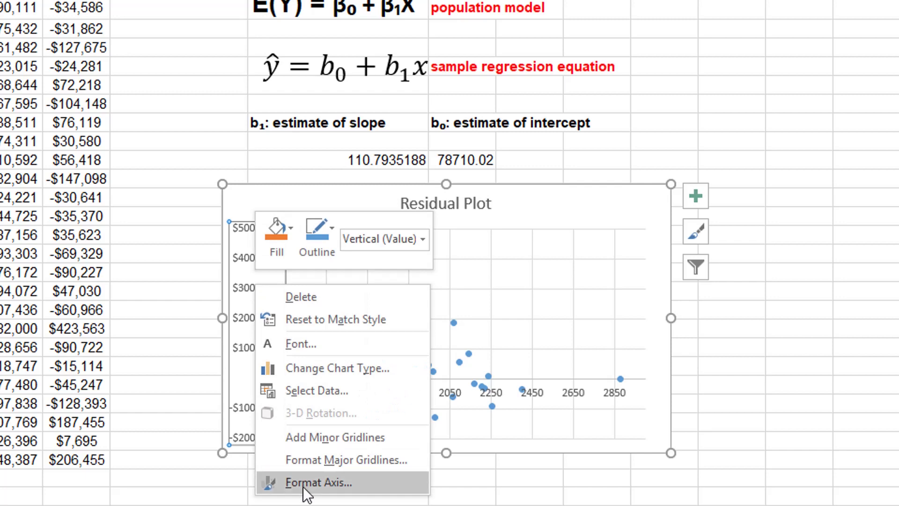
{"action": "left_click", "coordinate": [257, 482]}
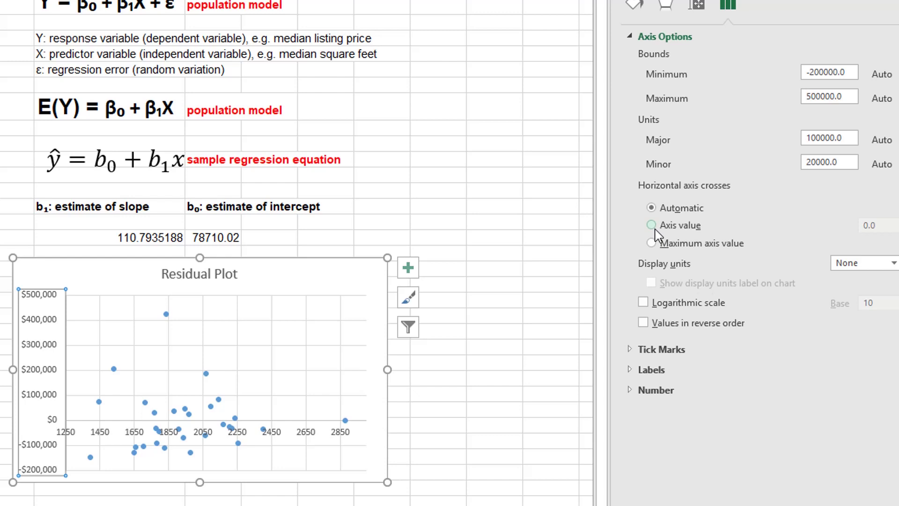
{"action": "left_click", "coordinate": [652, 225]}
{"action": "left_click", "coordinate": [889, 226]}
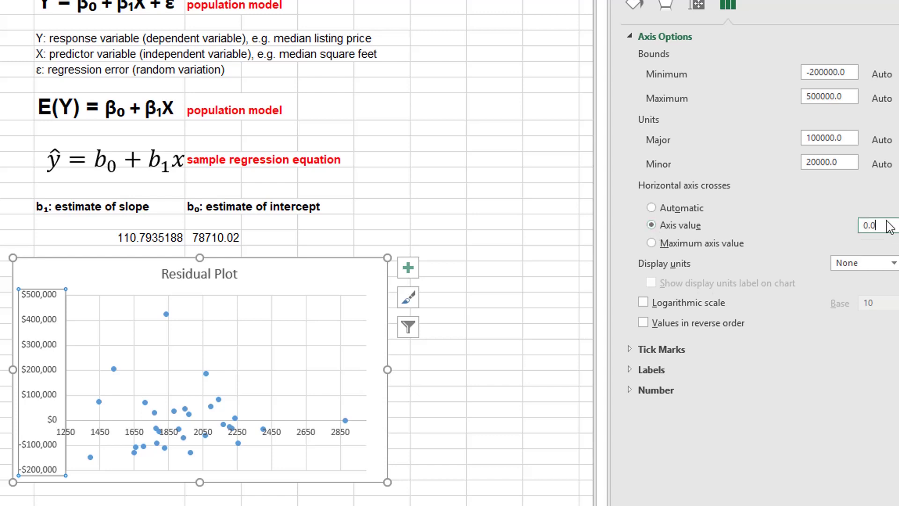
{"action": "left_click_drag", "start_coordinate": [889, 226], "coordinate": [842, 227]}
{"action": "type", "text": "-200000"}
{"action": "key", "text": "Return"}
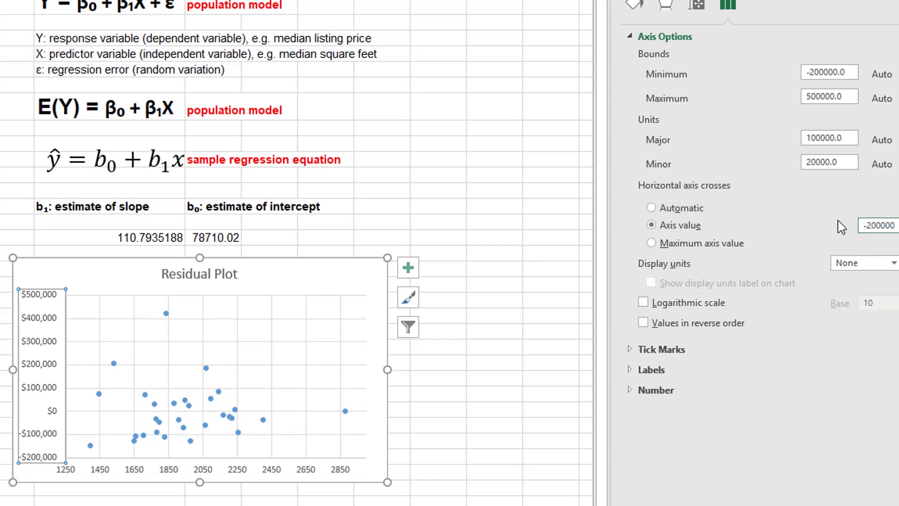
{"action": "left_click", "coordinate": [385, 437]}
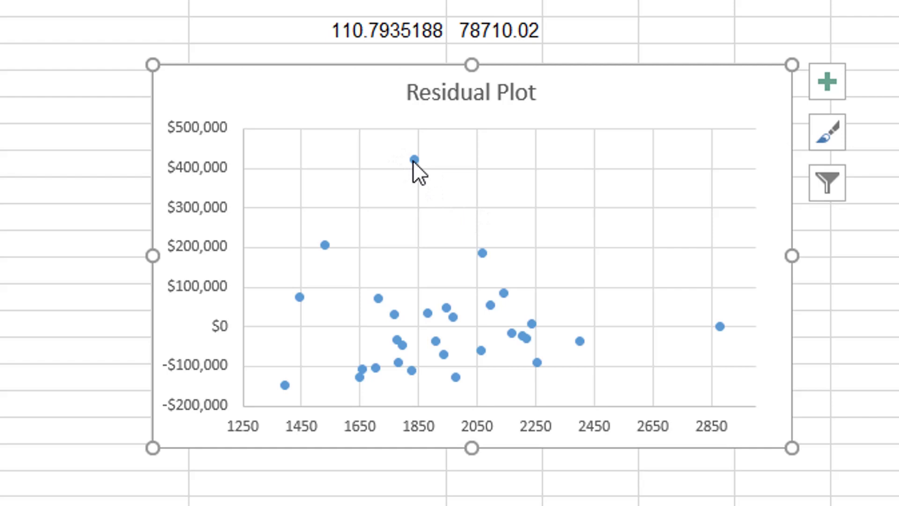
Select the residual values in column H and show the Insert chart options
{"action": "mouse_move", "coordinate": [413, 160]}
{"action": "mouse_move", "coordinate": [724, 324]}
{"action": "left_click", "coordinate": [93, 350]}
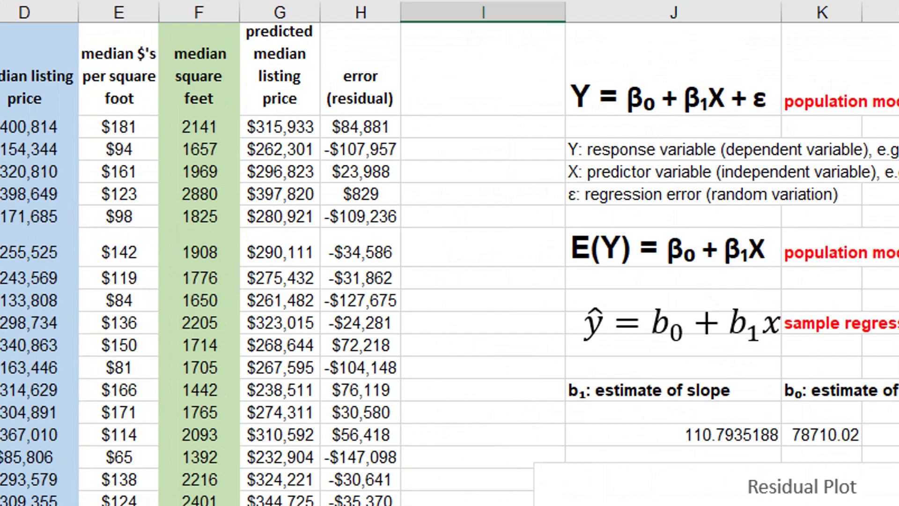
{"action": "key", "text": "Left"}
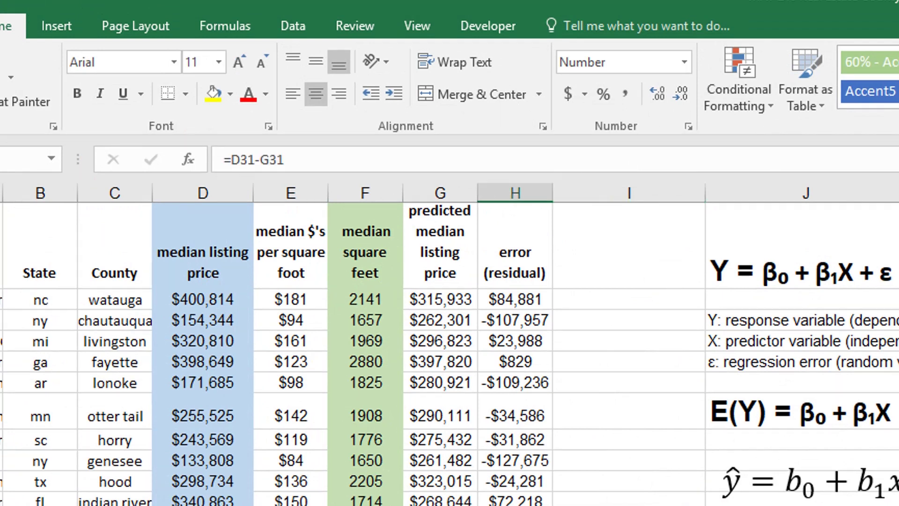
{"action": "left_click_drag", "start_coordinate": [515, 503], "coordinate": [526, 253]}
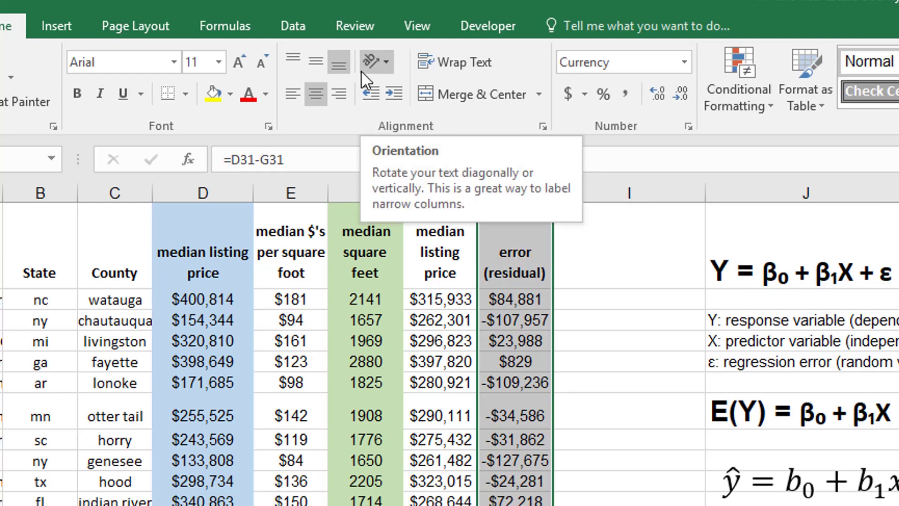
{"action": "left_click", "coordinate": [66, 27]}
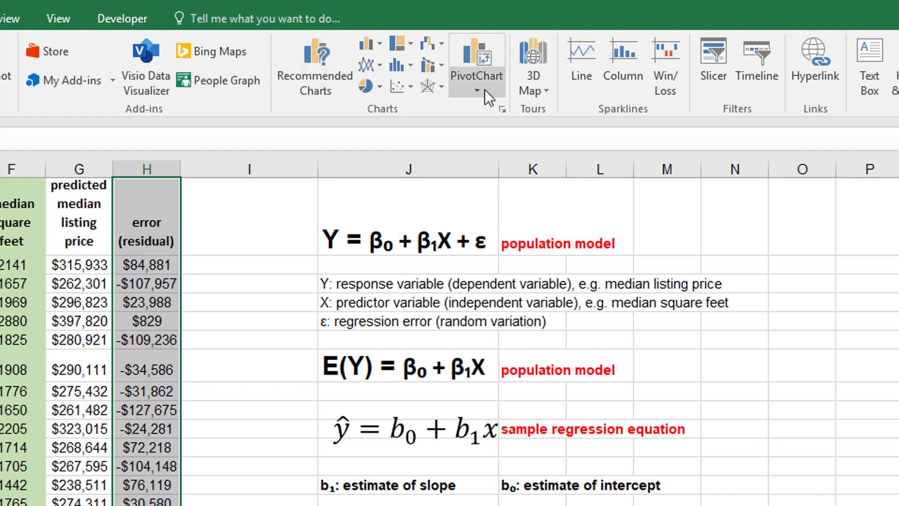
Insert a histogram of the residuals and place it beside the residual plot
{"action": "left_click", "coordinate": [409, 66]}
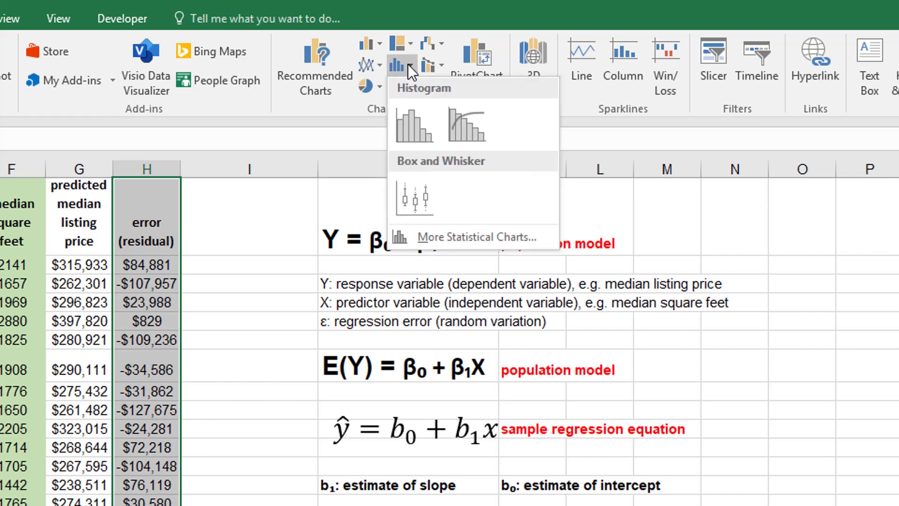
{"action": "left_click", "coordinate": [411, 128]}
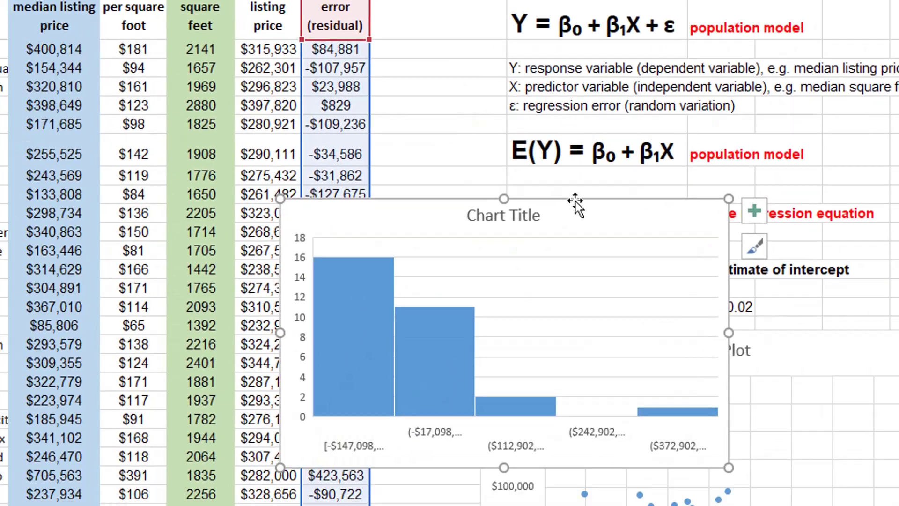
{"action": "left_click_drag", "start_coordinate": [576, 204], "coordinate": [861, 229]}
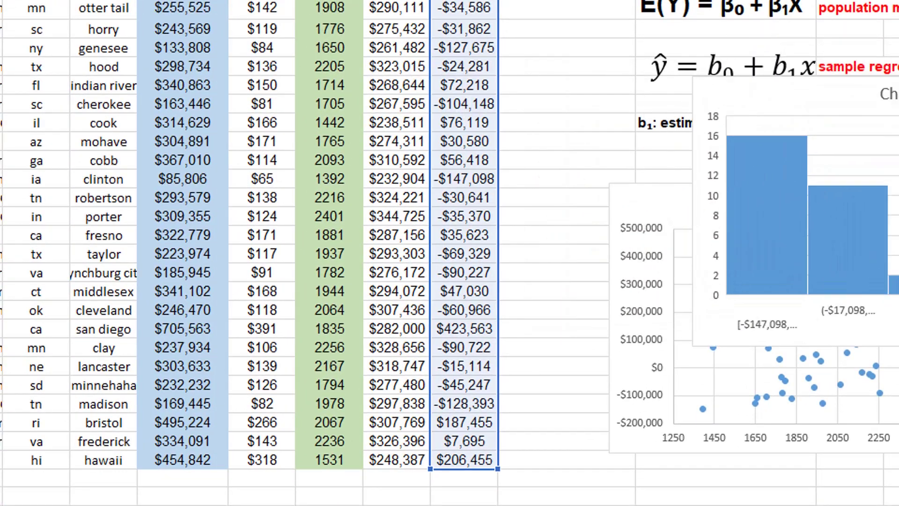
{"action": "mouse_move", "coordinate": [897, 85]}
{"action": "left_mouse_down"}
{"action": "mouse_move", "coordinate": [712, 122]}
{"action": "mouse_move", "coordinate": [487, 226]}
{"action": "mouse_move", "coordinate": [492, 159]}
{"action": "mouse_move", "coordinate": [447, 188]}
{"action": "left_mouse_up"}
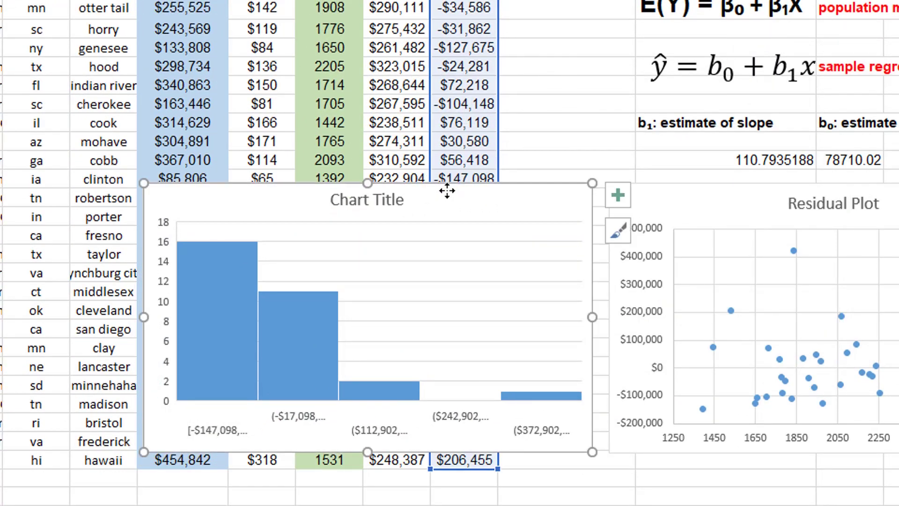
Retitle the histogram 'Histogram of Residuals'
{"action": "left_click", "coordinate": [378, 201]}
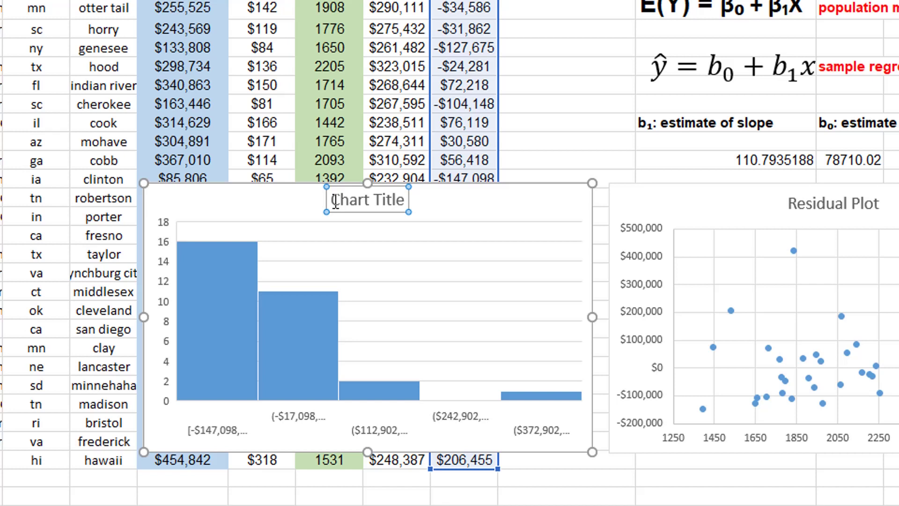
{"action": "left_click_drag", "start_coordinate": [331, 201], "coordinate": [428, 206]}
{"action": "type", "text": "Histog"}
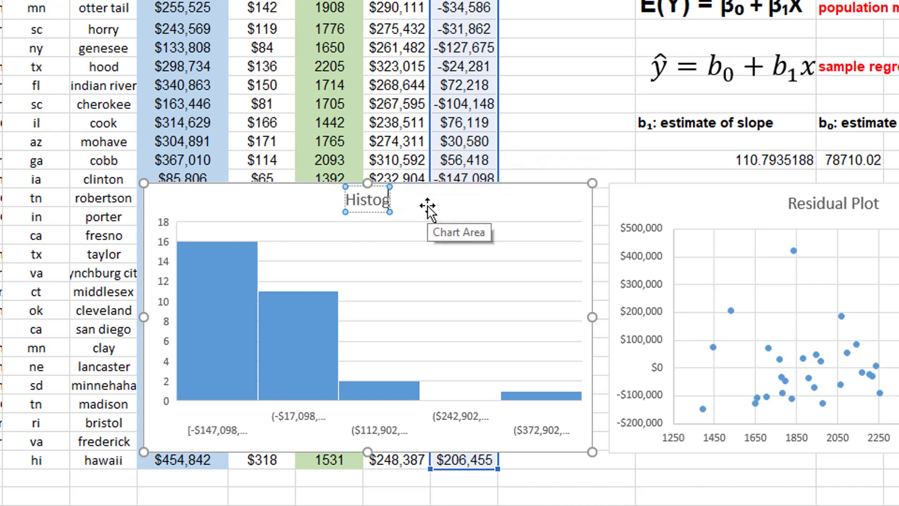
{"action": "type", "text": "ram of Residuals"}
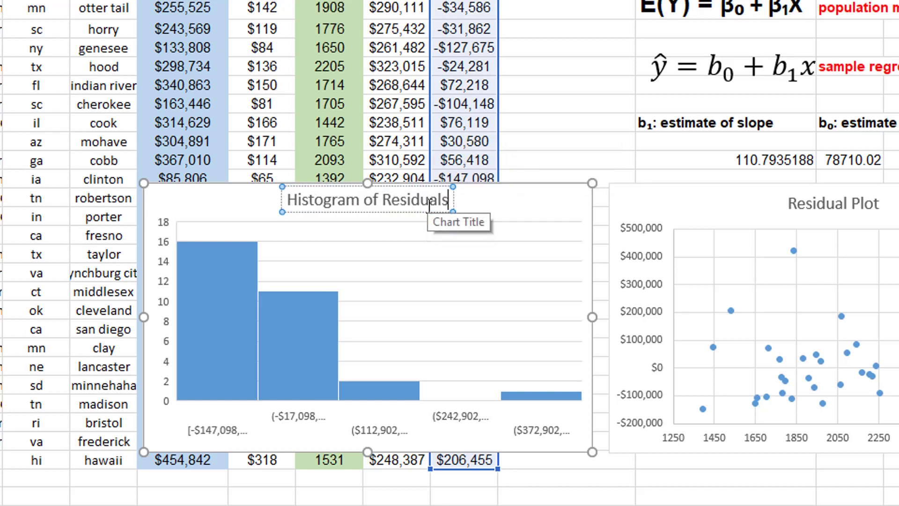
{"action": "left_click", "coordinate": [485, 205]}
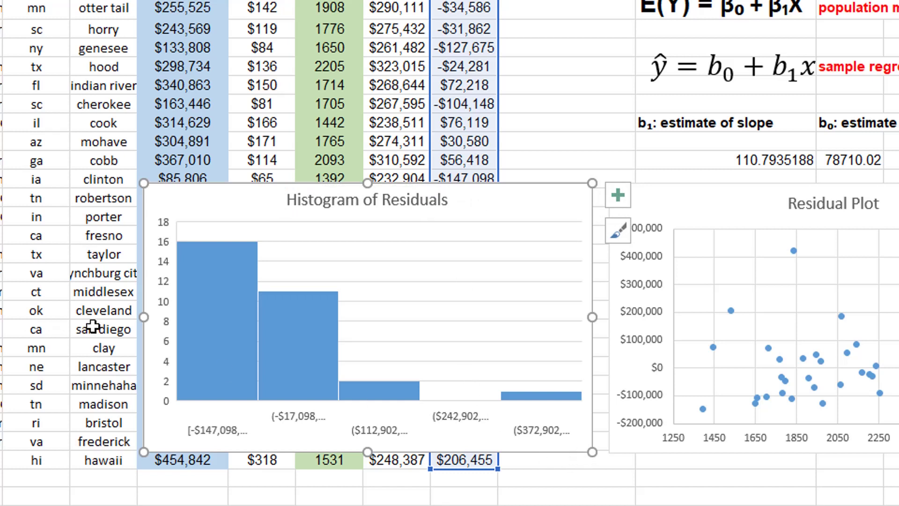
Widen the Histogram of Residuals and set its bin axis to a fixed number of bins
{"action": "left_click_drag", "start_coordinate": [144, 316], "coordinate": [0, 316]}
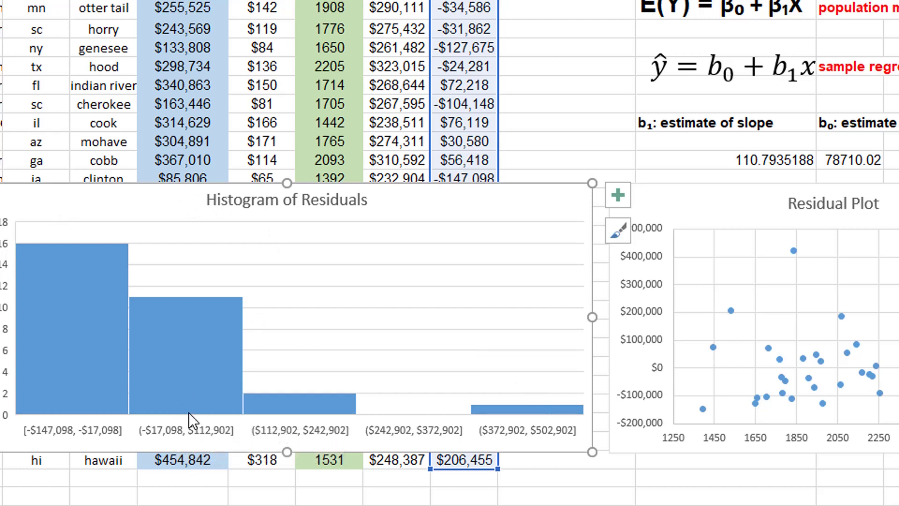
{"action": "left_click", "coordinate": [190, 434]}
{"action": "right_click", "coordinate": [197, 437]}
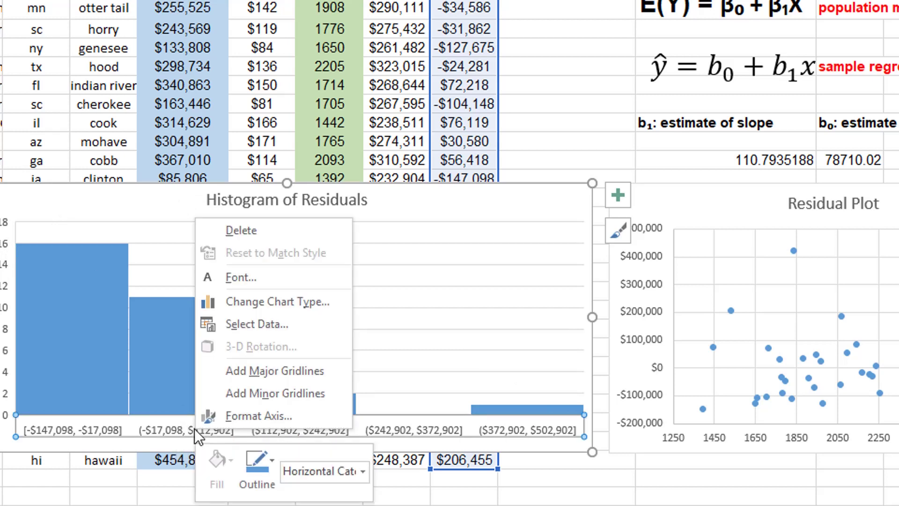
{"action": "left_click", "coordinate": [255, 414]}
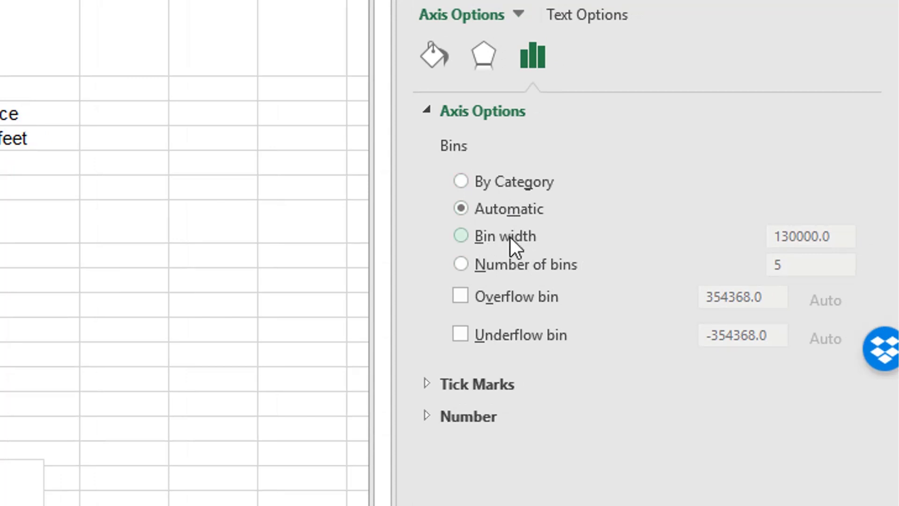
{"action": "left_click", "coordinate": [782, 271]}
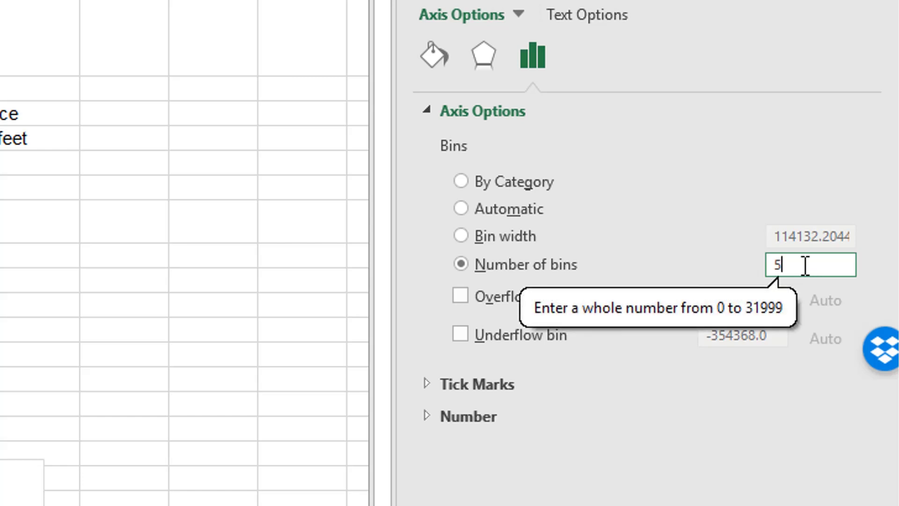
{"action": "key", "text": "BackSpace"}
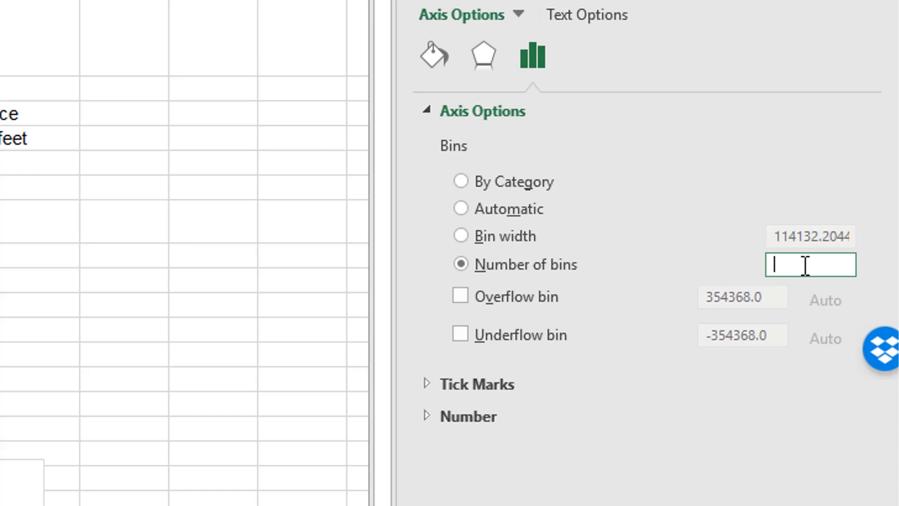
{"action": "type", "text": "7"}
{"action": "key", "text": "Return"}
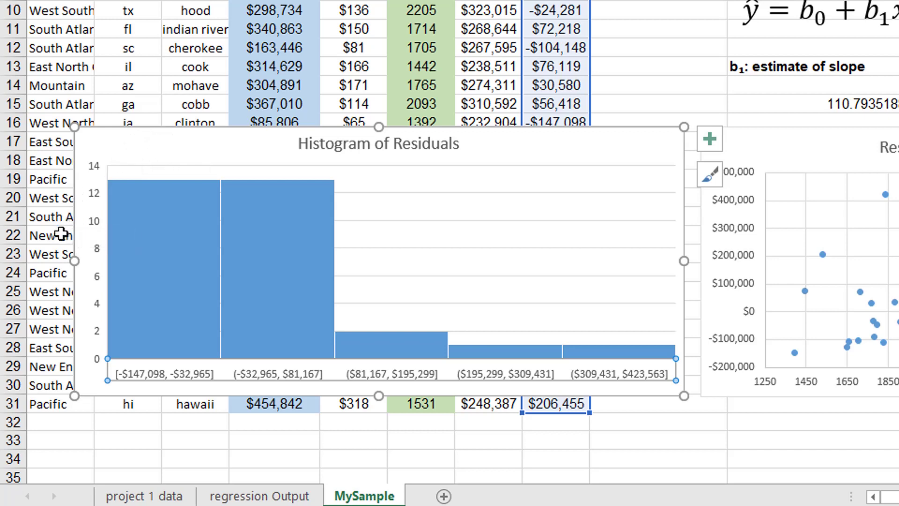
Move the histogram below row 31, under the residual plot
{"action": "left_click", "coordinate": [125, 102]}
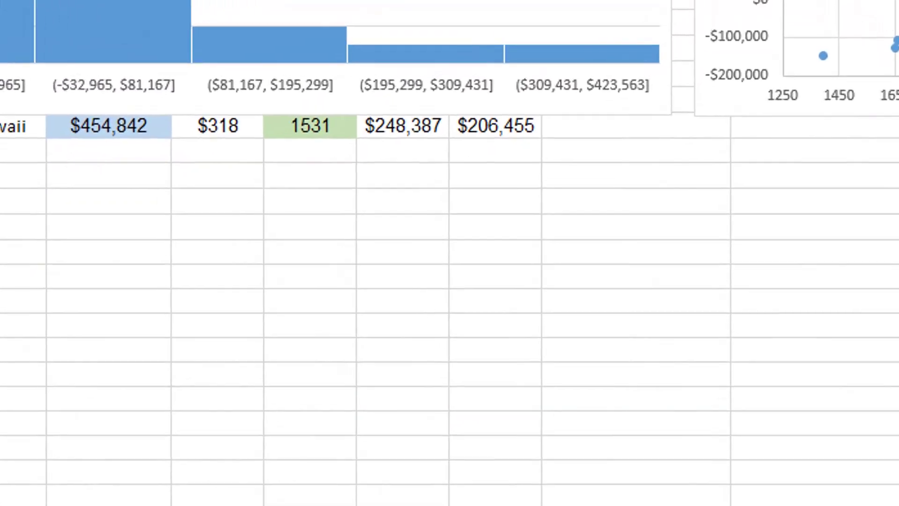
{"action": "left_click", "coordinate": [378, 136]}
{"action": "left_click_drag", "start_coordinate": [378, 136], "coordinate": [823, 436]}
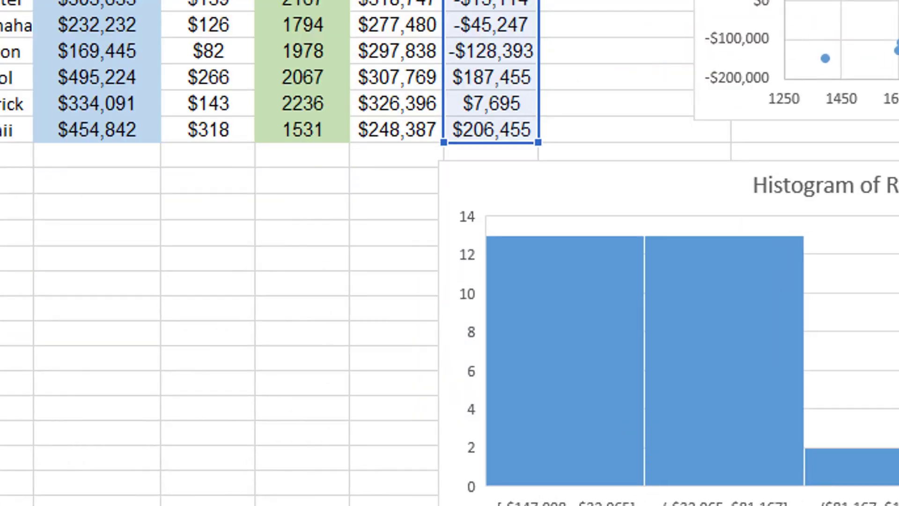
{"action": "left_click_drag", "start_coordinate": [450, 276], "coordinate": [708, 255]}
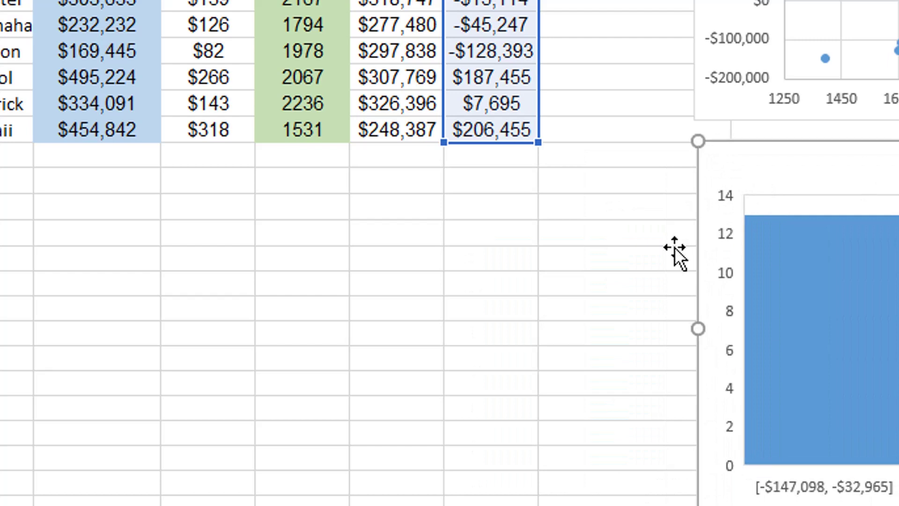
Enter a bold 'Correlation Coefficient' label below the data and begin =correl beneath it
{"action": "left_click", "coordinate": [293, 215]}
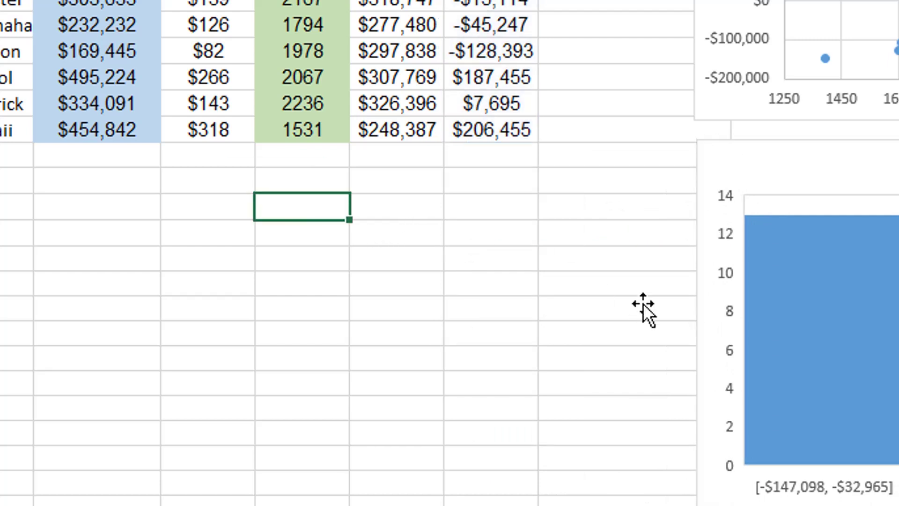
{"action": "type", "text": "Core"}
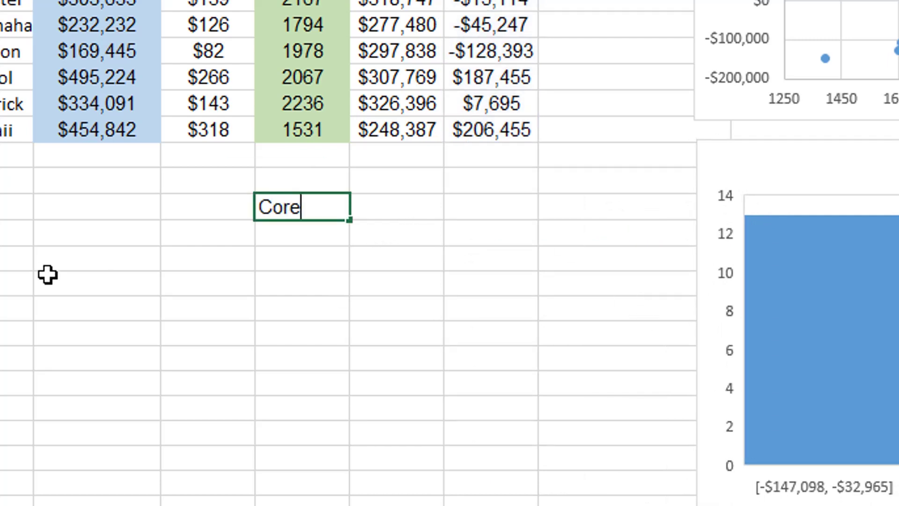
{"action": "key", "text": "BackSpace"}
{"action": "type", "text": "relation"}
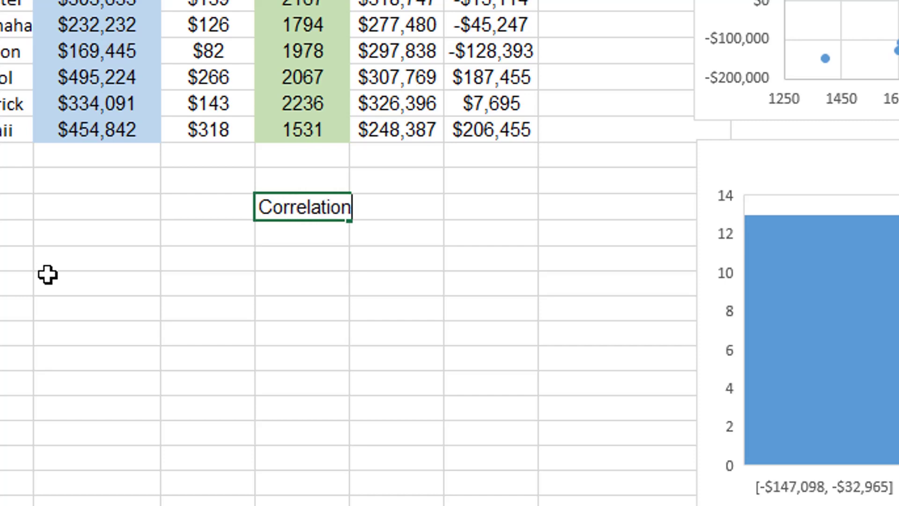
{"action": "key", "text": "Return"}
{"action": "key", "text": "Up"}
{"action": "key", "text": "ctrl+b"}
{"action": "key", "text": "Return"}
{"action": "key", "text": "Up"}
{"action": "type", "text": "Corre"}
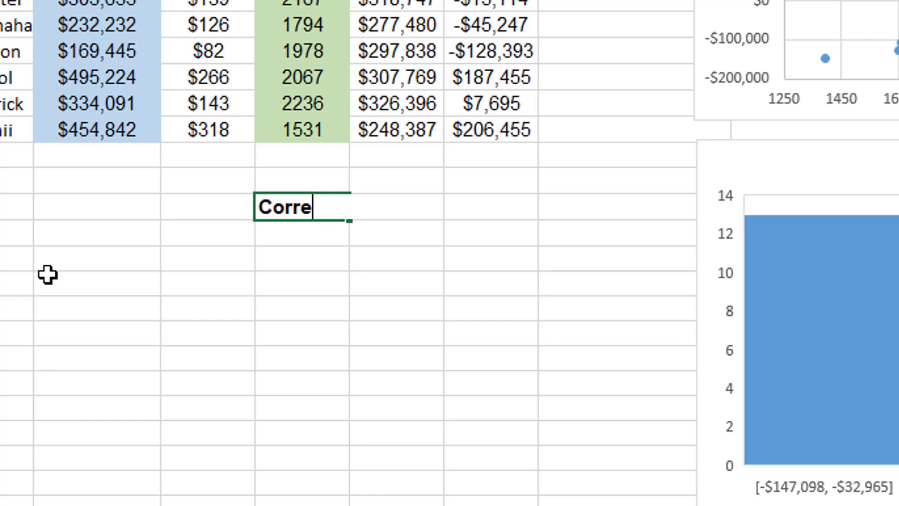
{"action": "type", "text": "lation Coefficie"}
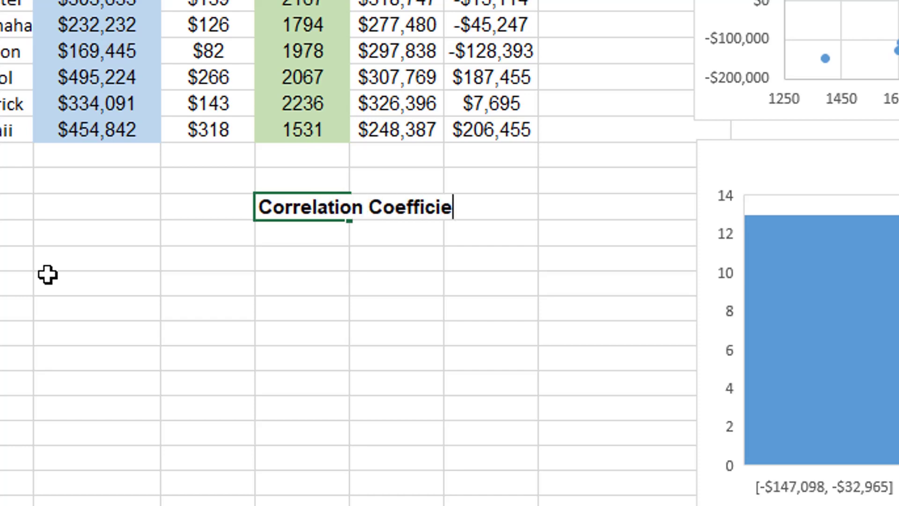
{"action": "type", "text": "nt"}
{"action": "key", "text": "Return"}
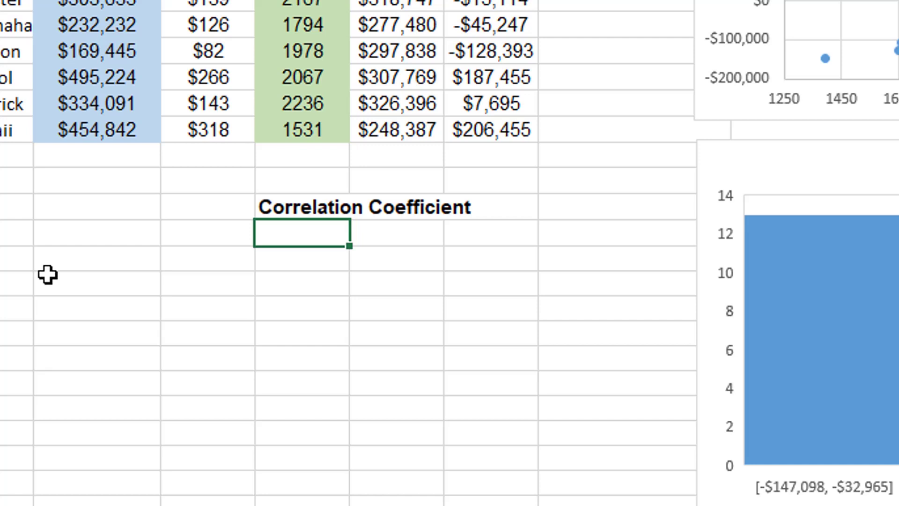
{"action": "type", "text": "=c"}
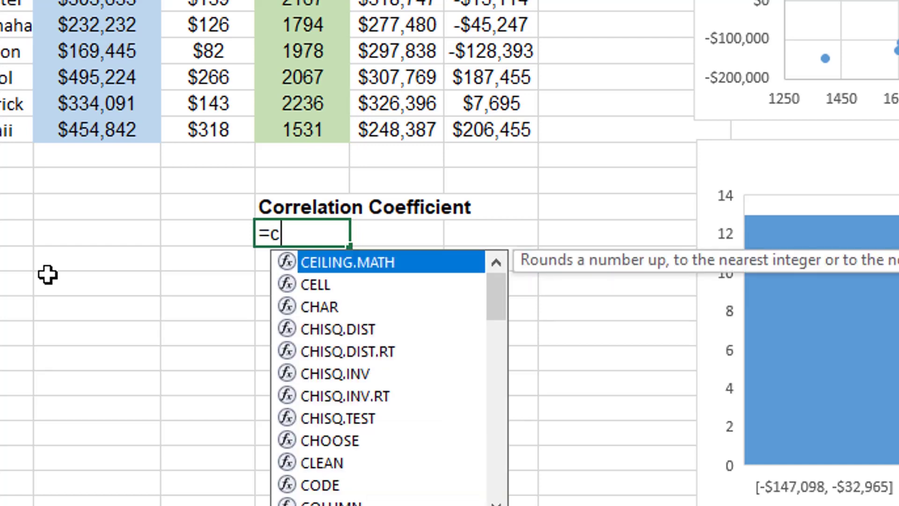
{"action": "type", "text": "orrel"}
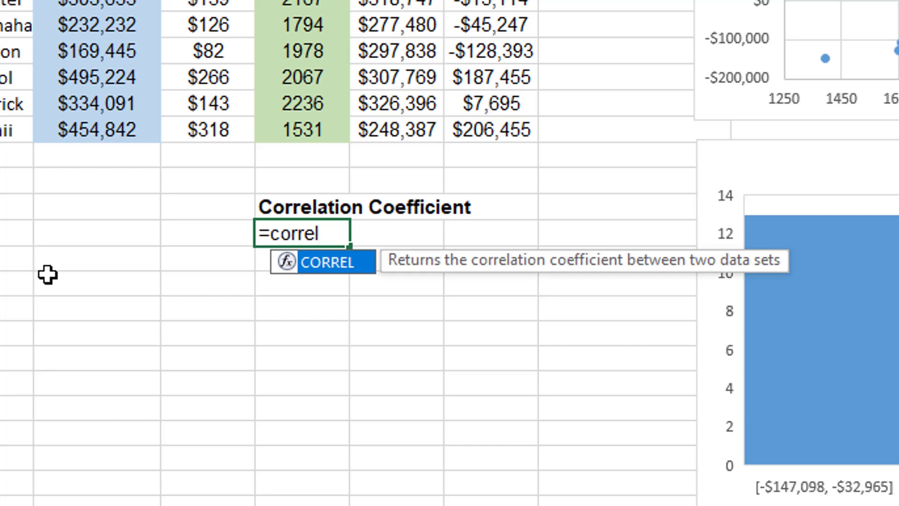
Complete =CORREL(D2:D31,F2:F31) under the label, giving 0.275028
{"action": "type", "text": "("}
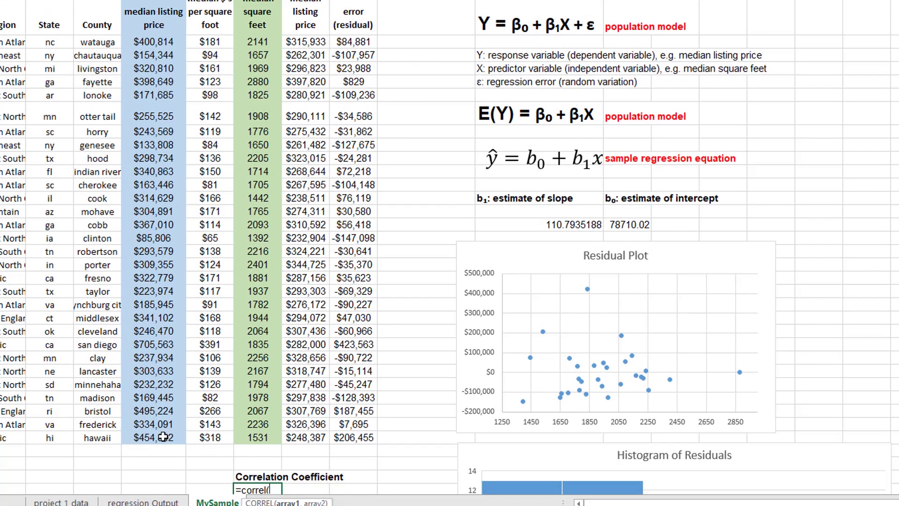
{"action": "left_click_drag", "start_coordinate": [162, 438], "coordinate": [167, 44]}
{"action": "type", "text": ","}
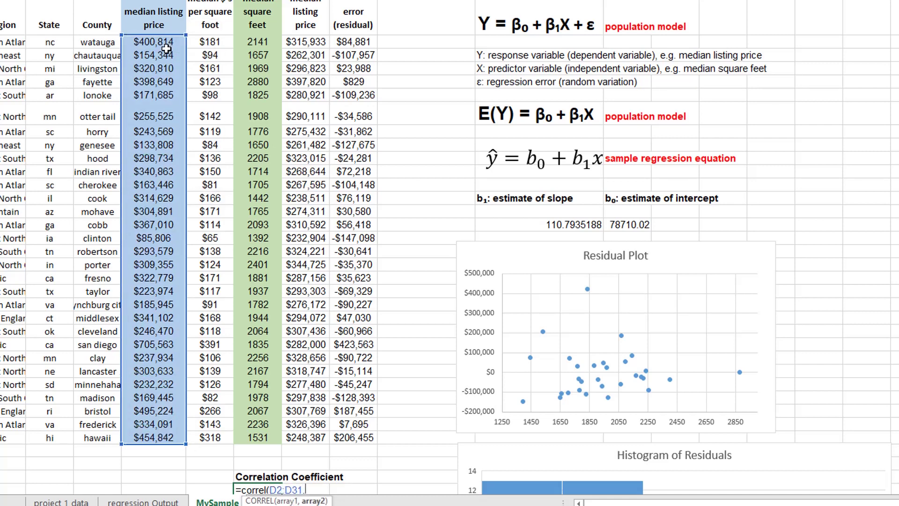
{"action": "left_click_drag", "start_coordinate": [248, 436], "coordinate": [259, 42]}
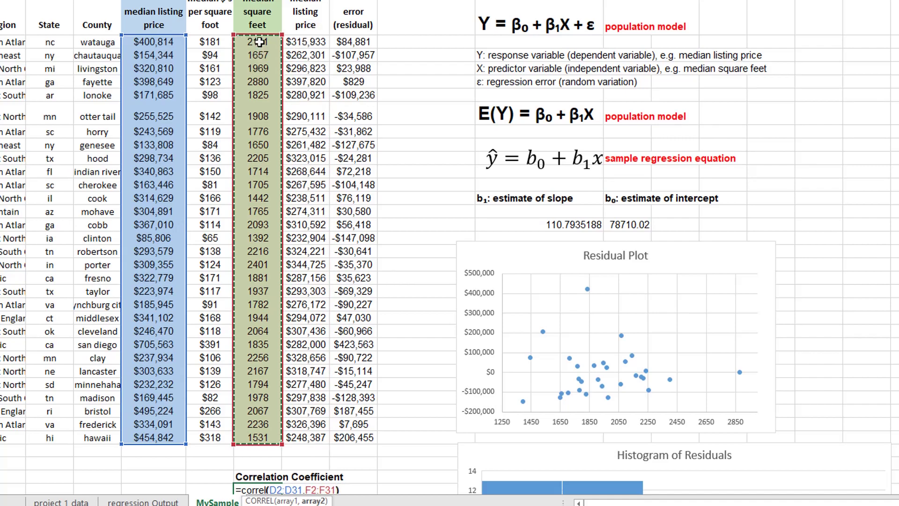
{"action": "type", "text": ")"}
{"action": "key", "text": "Return"}
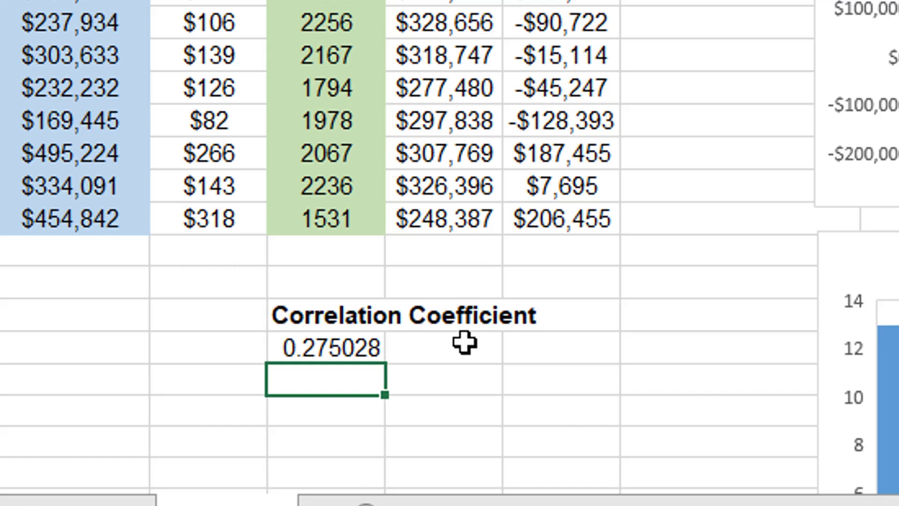
Enter a bold 'Coefficient of Determination (R^2)' label in F36
{"action": "type", "text": "Co"}
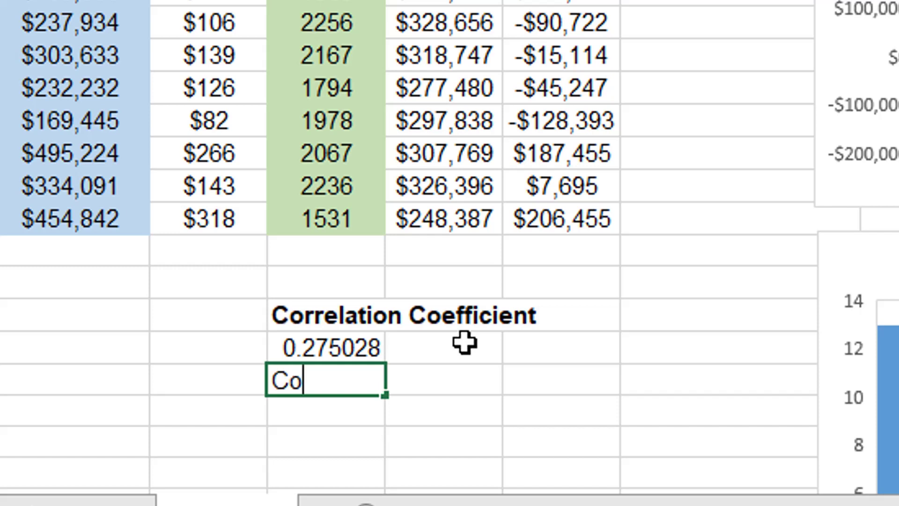
{"action": "type", "text": "efficient of "}
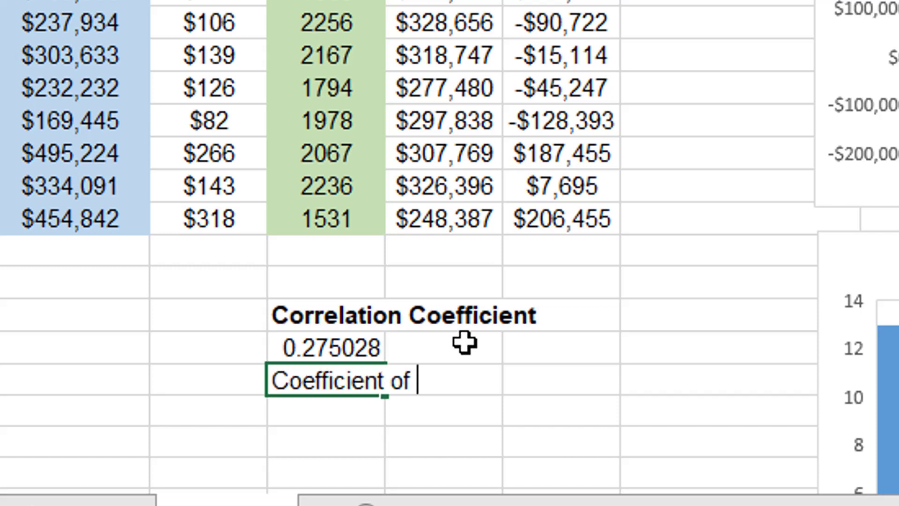
{"action": "type", "text": "Determination"}
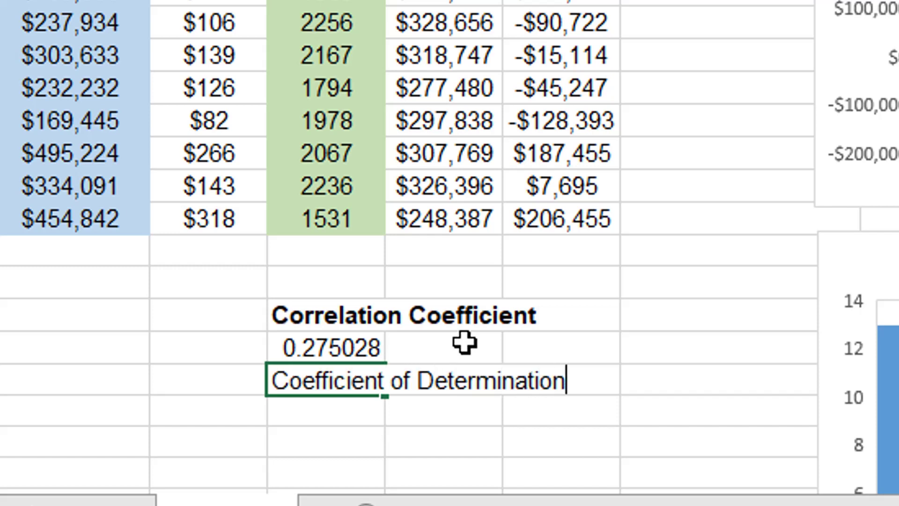
{"action": "type", "text": " (R^2)"}
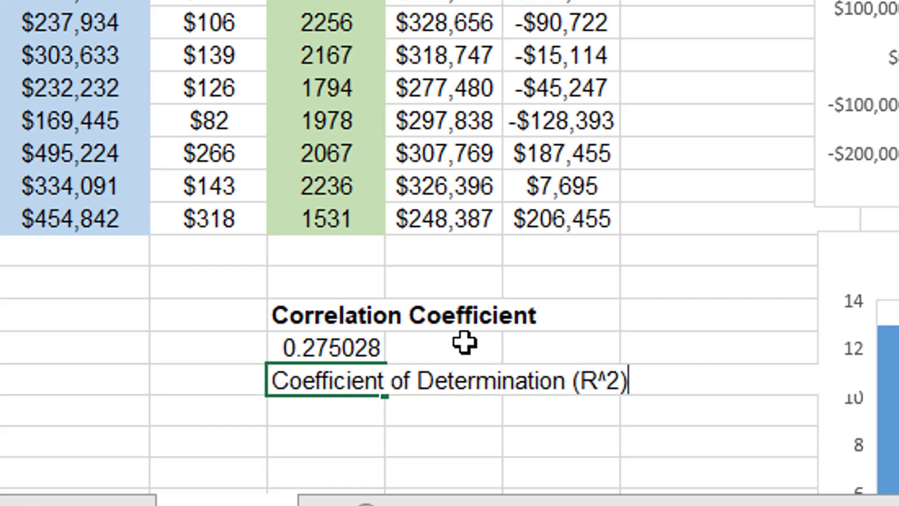
{"action": "key", "text": "Return"}
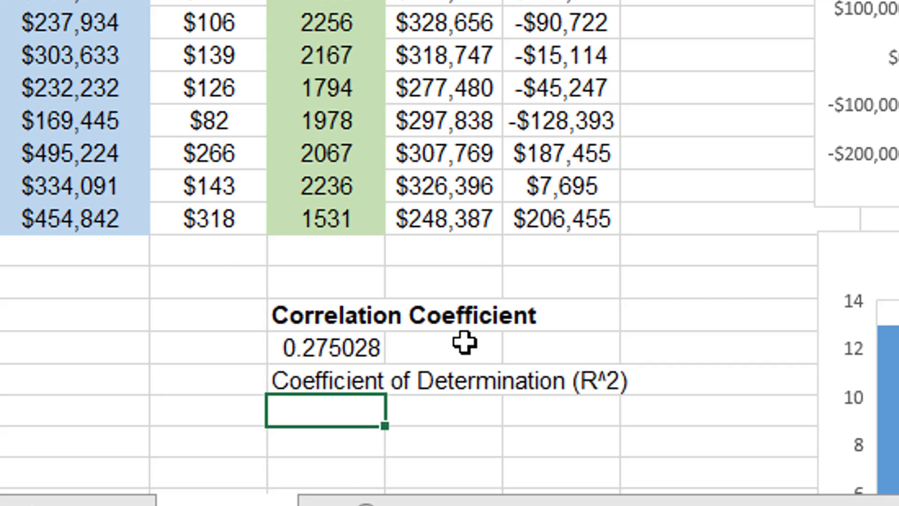
{"action": "key", "text": "Up"}
{"action": "key", "text": "ctrl+b"}
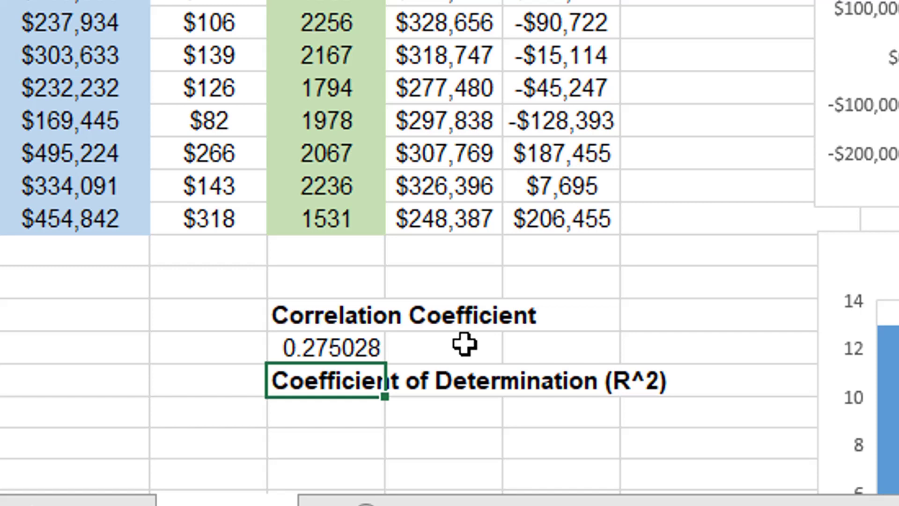
Append ' (r)' to the Correlation Coefficient label and start a formula below the R^2 label
{"action": "left_click", "coordinate": [322, 321]}
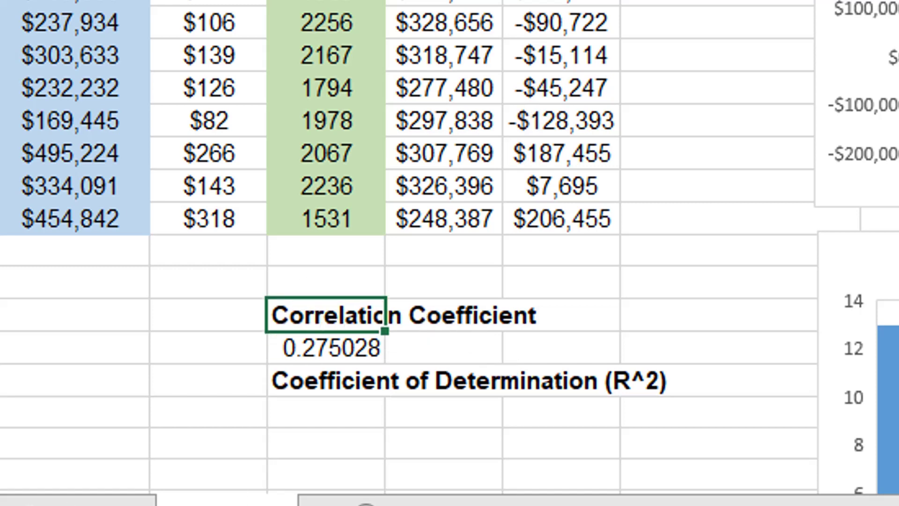
{"action": "double_click", "coordinate": [385, 316]}
{"action": "key", "text": "End"}
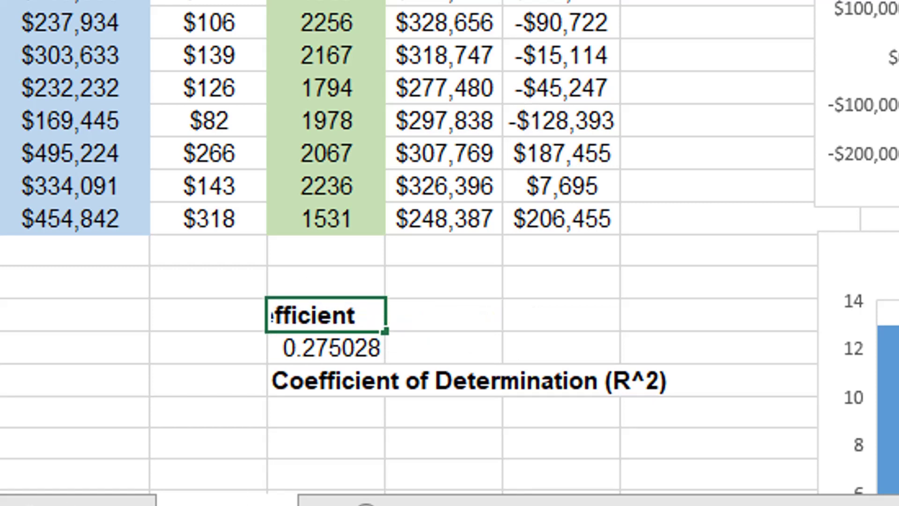
{"action": "type", "text": "(r)"}
{"action": "left_click", "coordinate": [479, 399]}
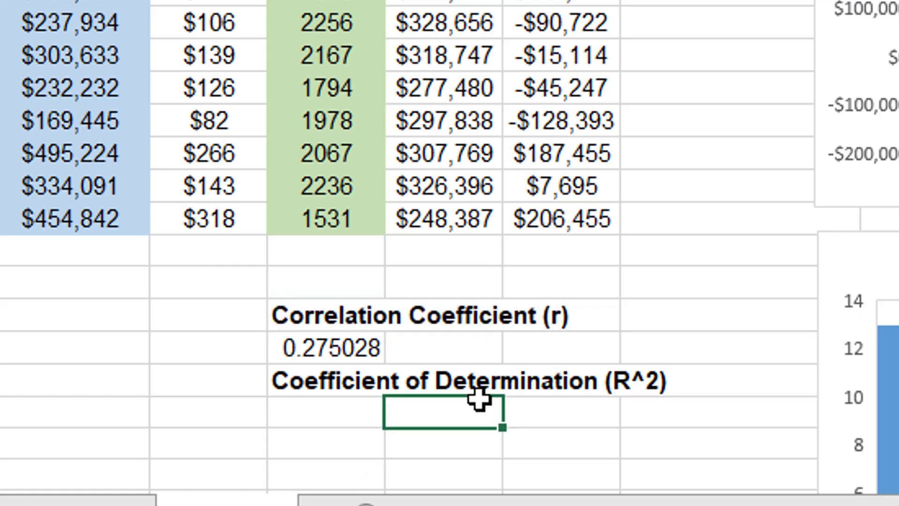
{"action": "key", "text": "Left"}
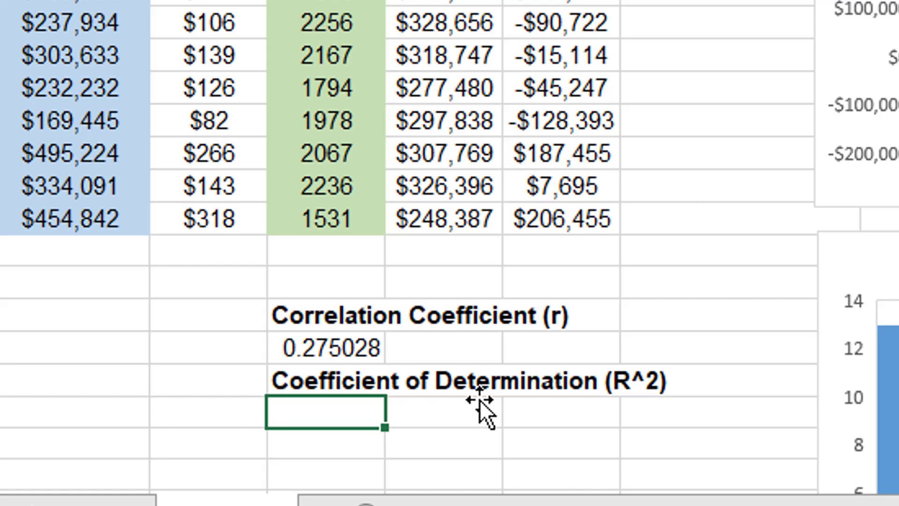
{"action": "type", "text": "="}
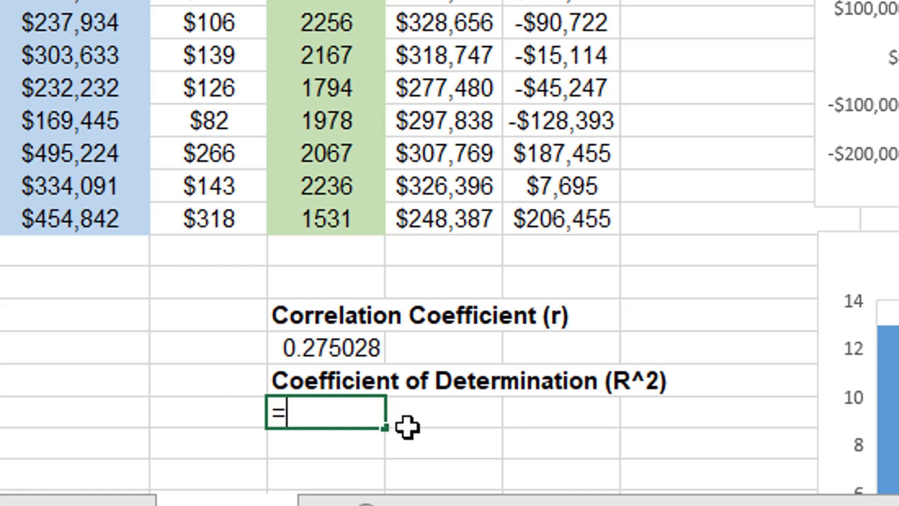
Compute R^2 in F37 as =F35^2, giving 0.075641
{"action": "left_click", "coordinate": [315, 346]}
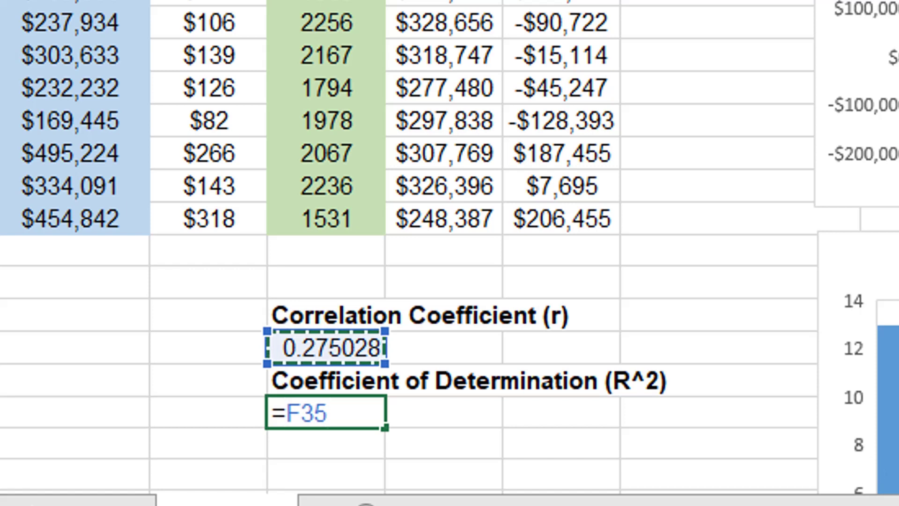
{"action": "type", "text": "^2"}
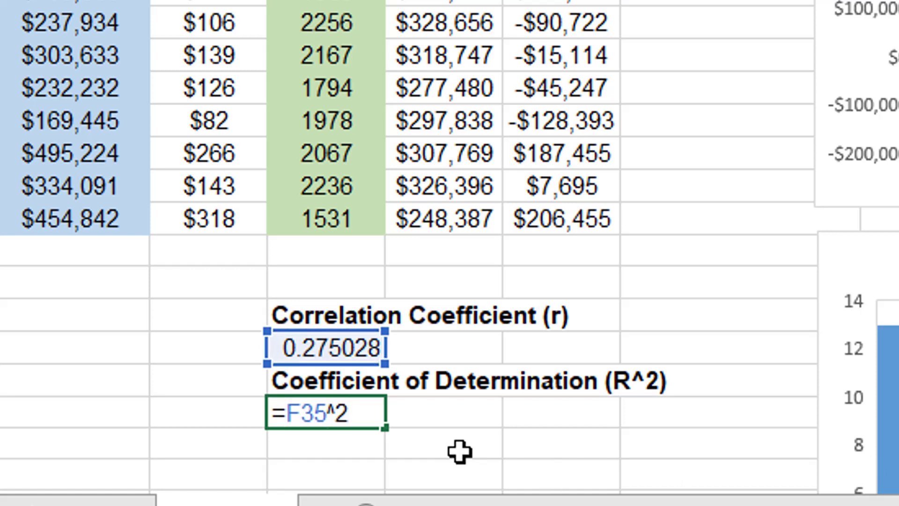
{"action": "key", "text": "Return"}
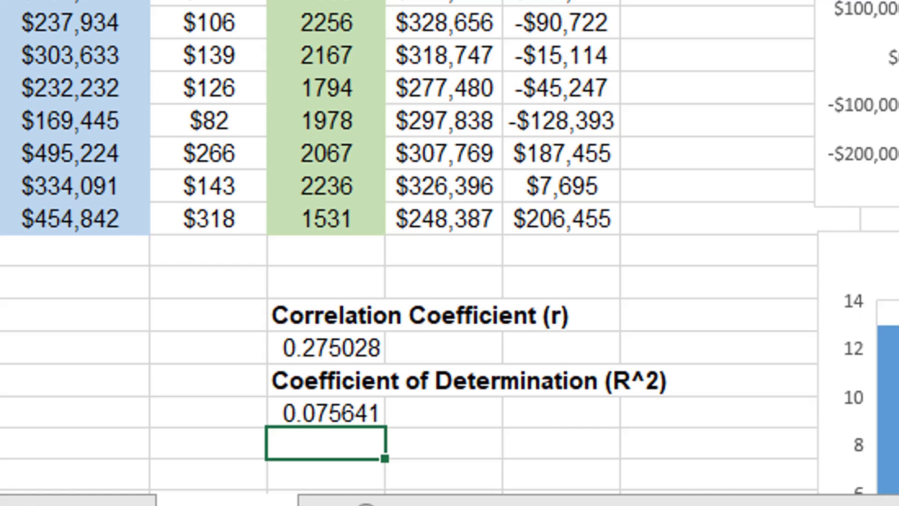
{"action": "scroll", "coordinate": [658, 144], "scroll_direction": "up", "scroll_amount": 10}
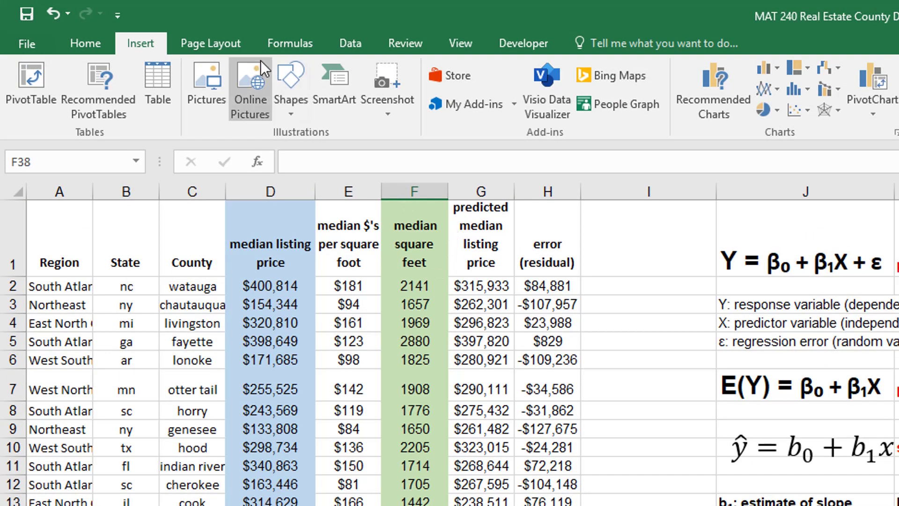
On the regression Output sheet, fill R Square 0.075640575 and Multiple R 0.275028317 yellow
{"action": "left_click", "coordinate": [350, 44]}
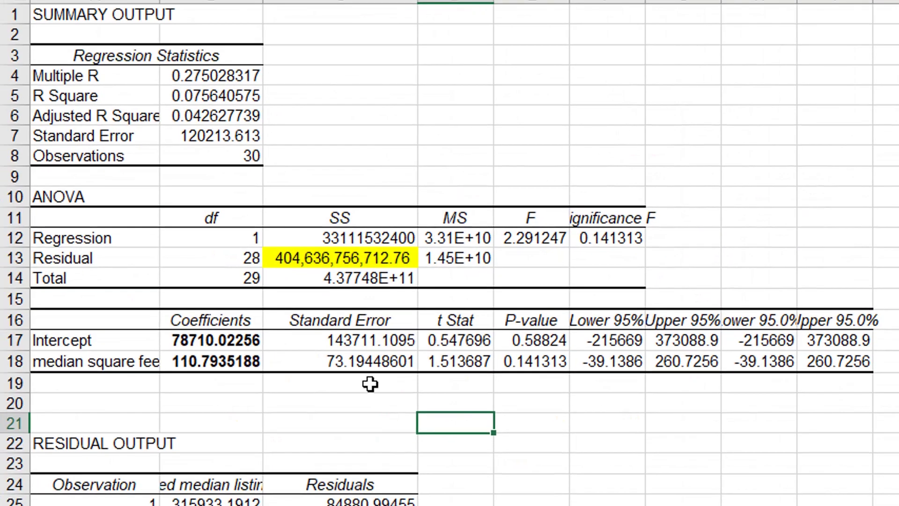
{"action": "left_click", "coordinate": [213, 91]}
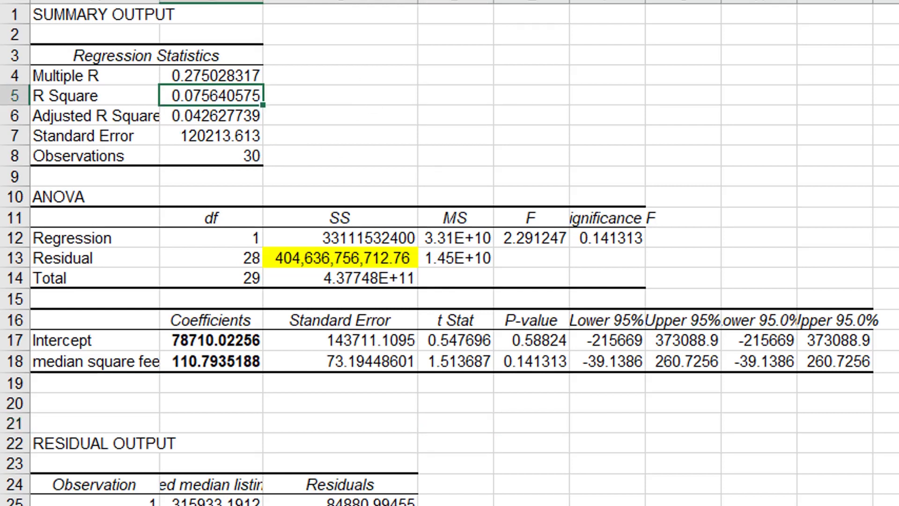
{"action": "key", "text": "F4"}
{"action": "left_click", "coordinate": [211, 76]}
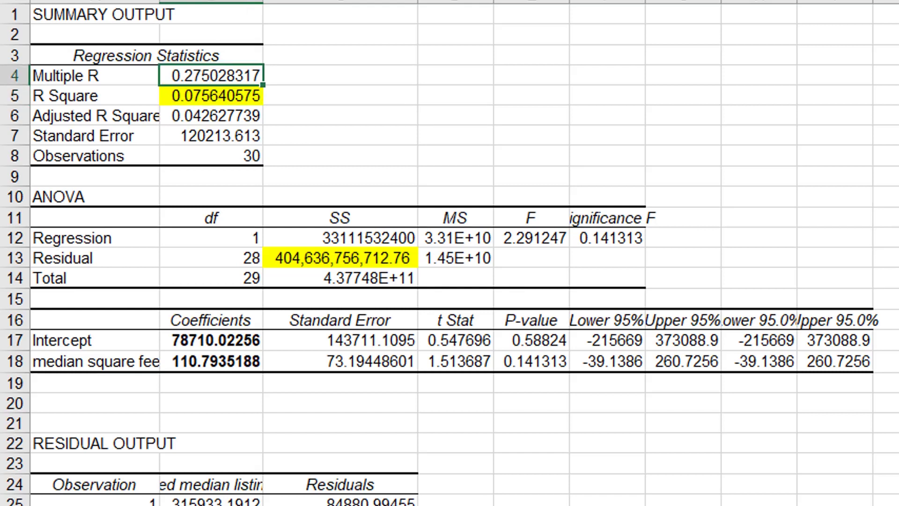
{"action": "key", "text": "F4"}
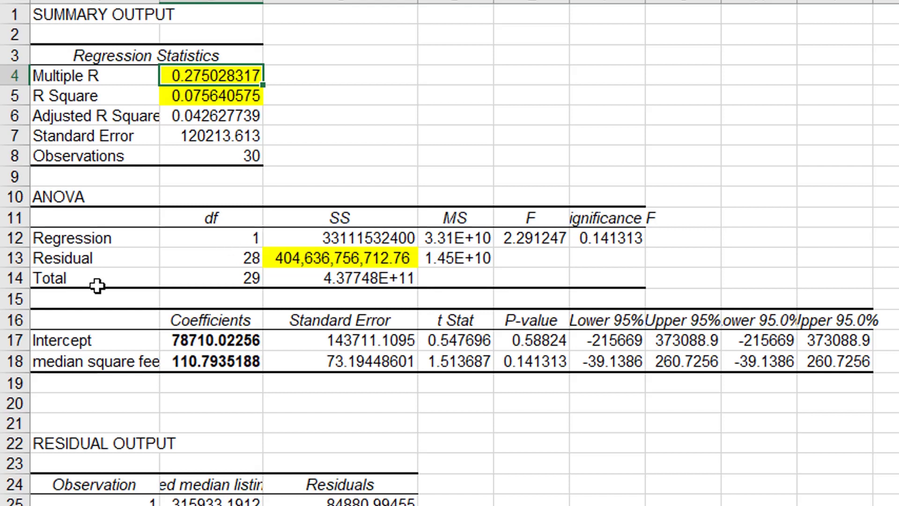
Check the slope 110.7935188 and fill Standard Error 120213.613 yellow
{"action": "left_click", "coordinate": [199, 358]}
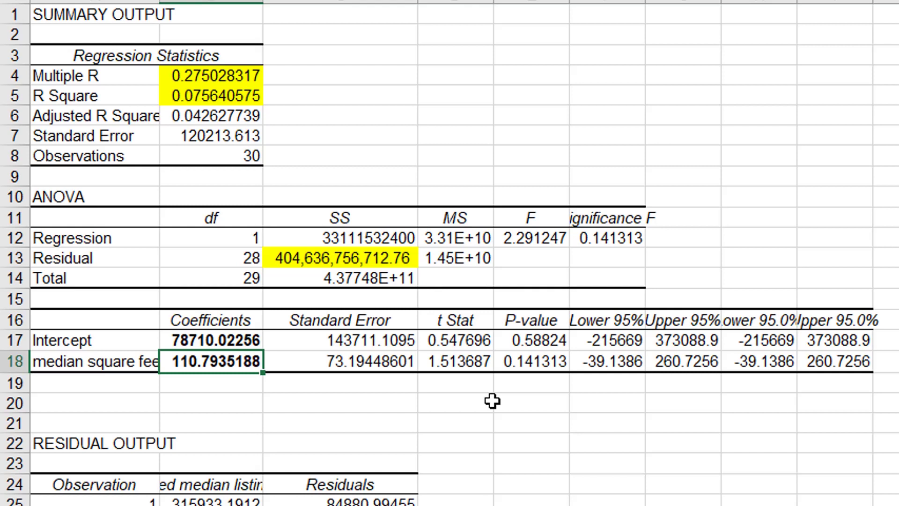
{"action": "left_click", "coordinate": [211, 136]}
{"action": "key", "text": "F4"}
{"action": "left_click", "coordinate": [531, 499]}
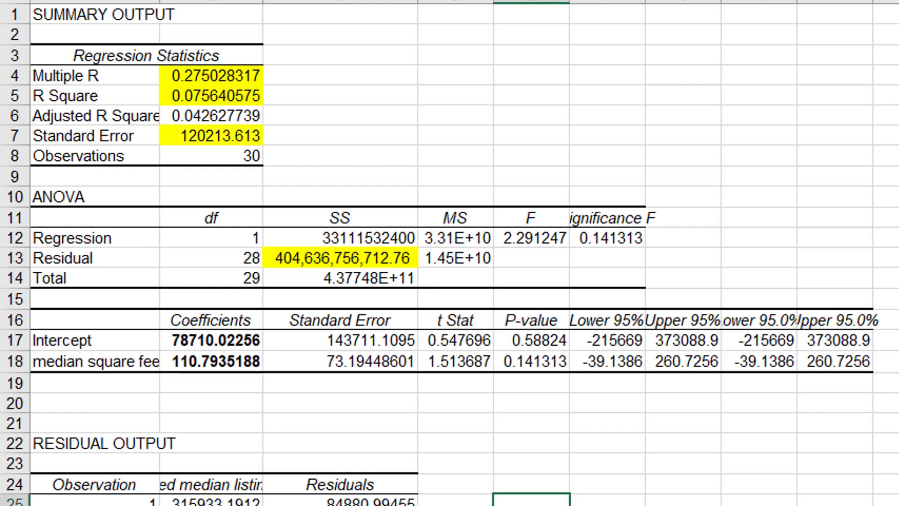